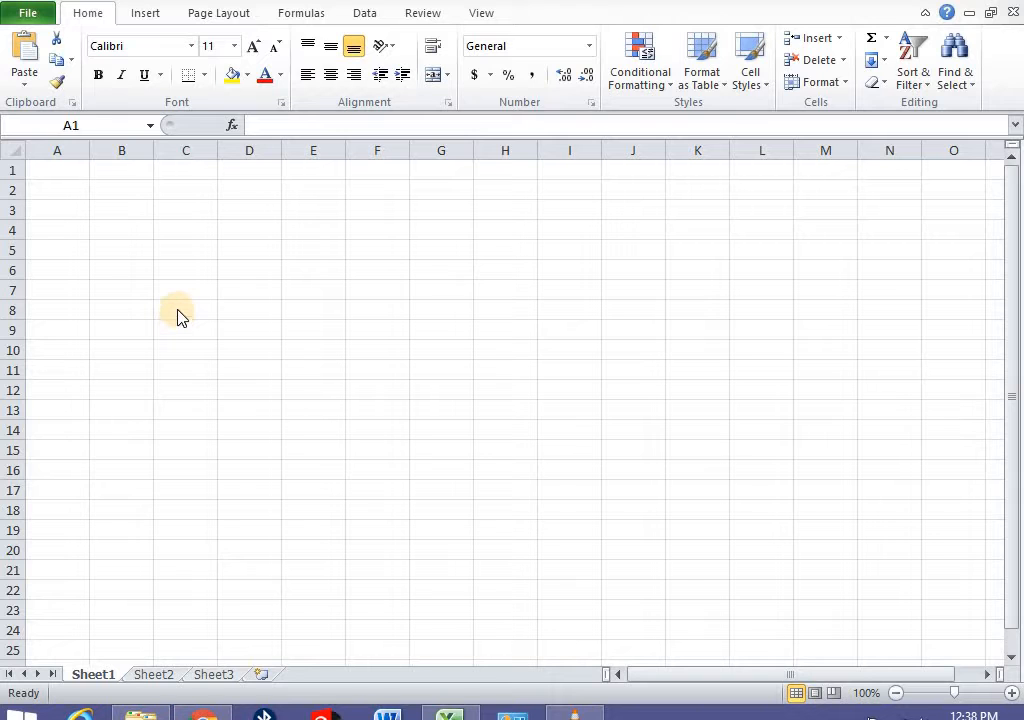
- Enter GRADE 8, GRADE 9, GRADE 10, GRADE 11 and GRADE 12 down cells B8 to B12
{"action": "left_click", "coordinate": [120, 311]}
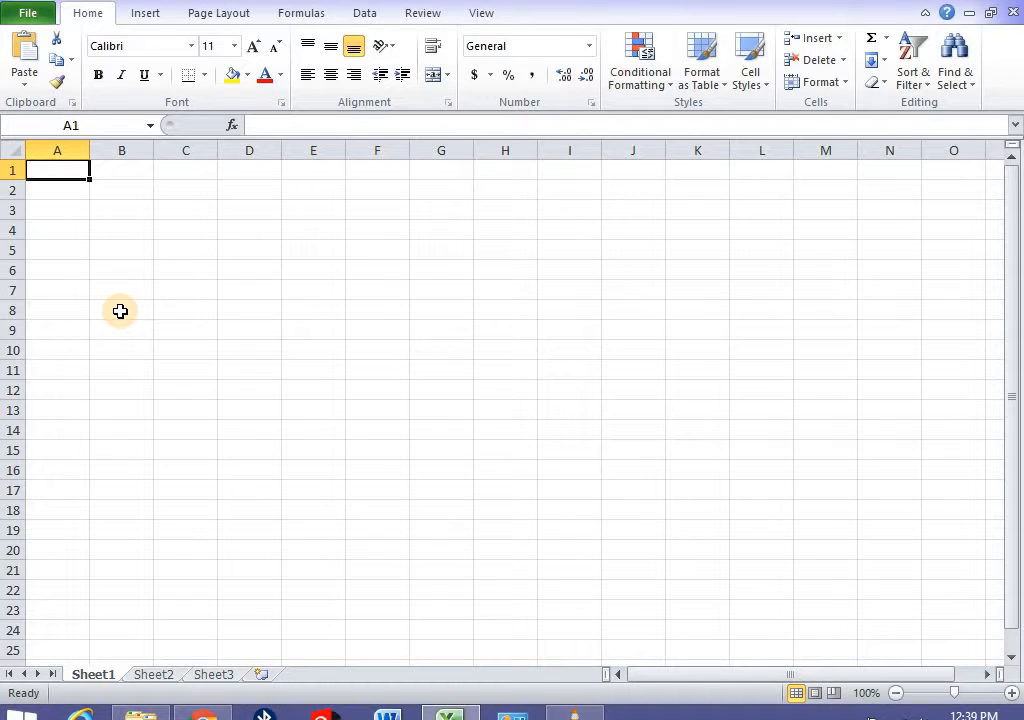
{"action": "left_click", "coordinate": [120, 311]}
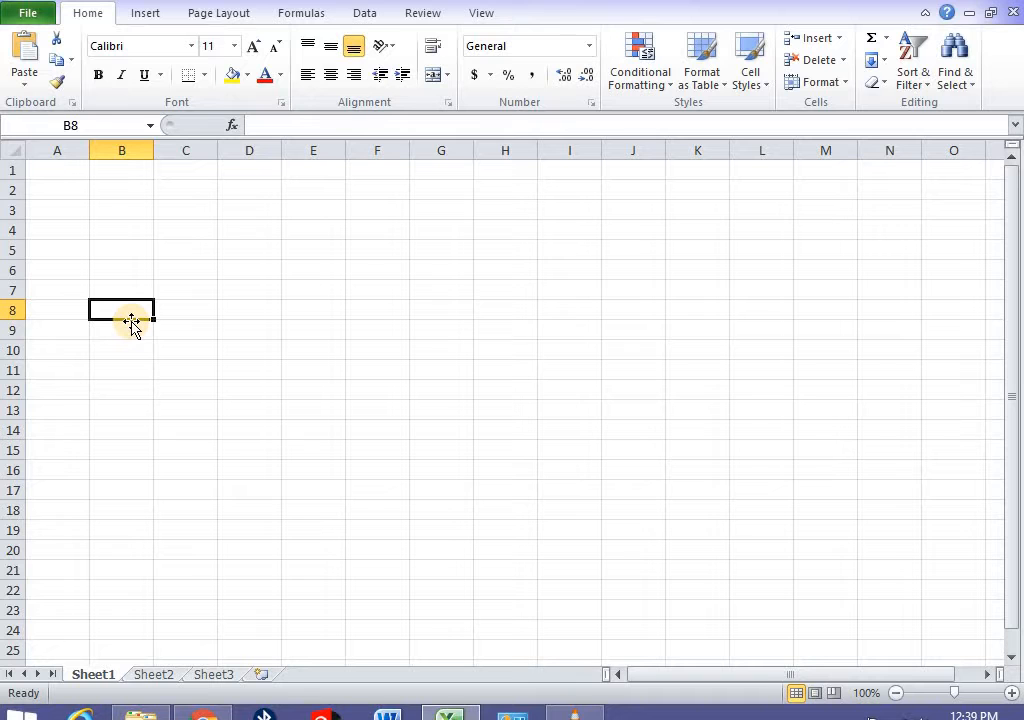
{"action": "type", "text": "G"}
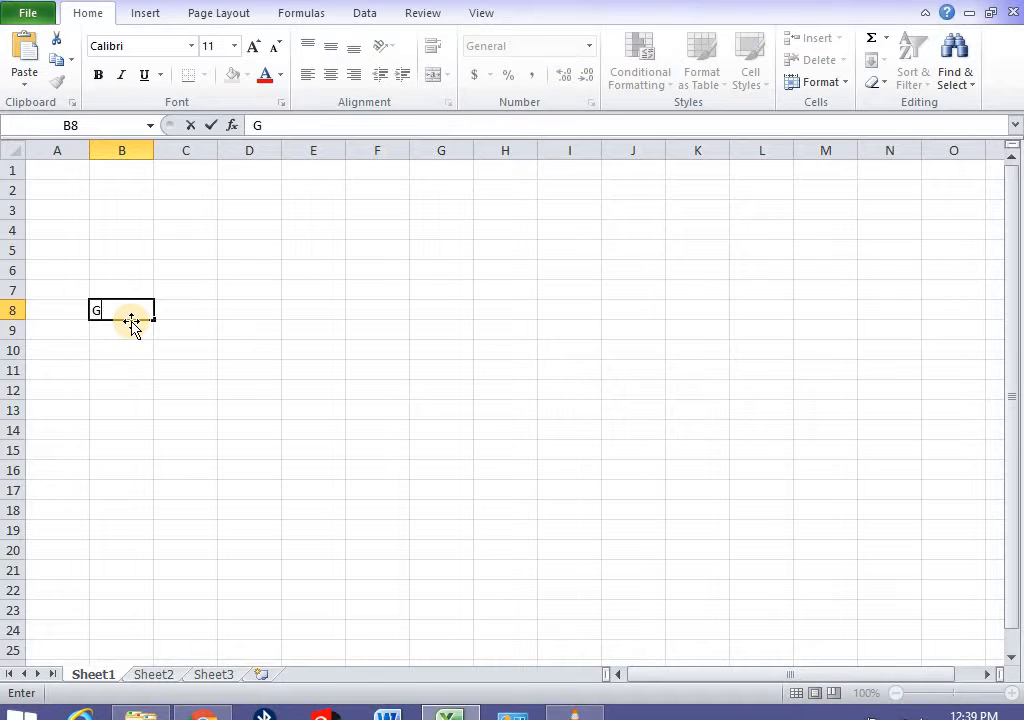
{"action": "type", "text": "RADE 8"}
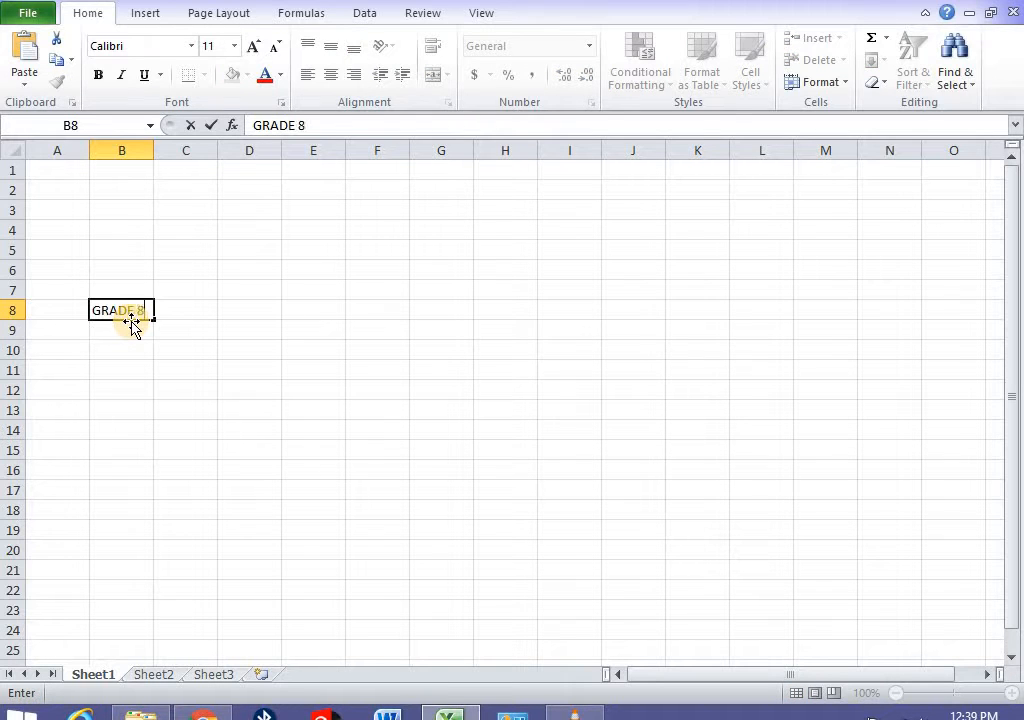
{"action": "key", "text": "Return"}
{"action": "type", "text": "GRAD"}
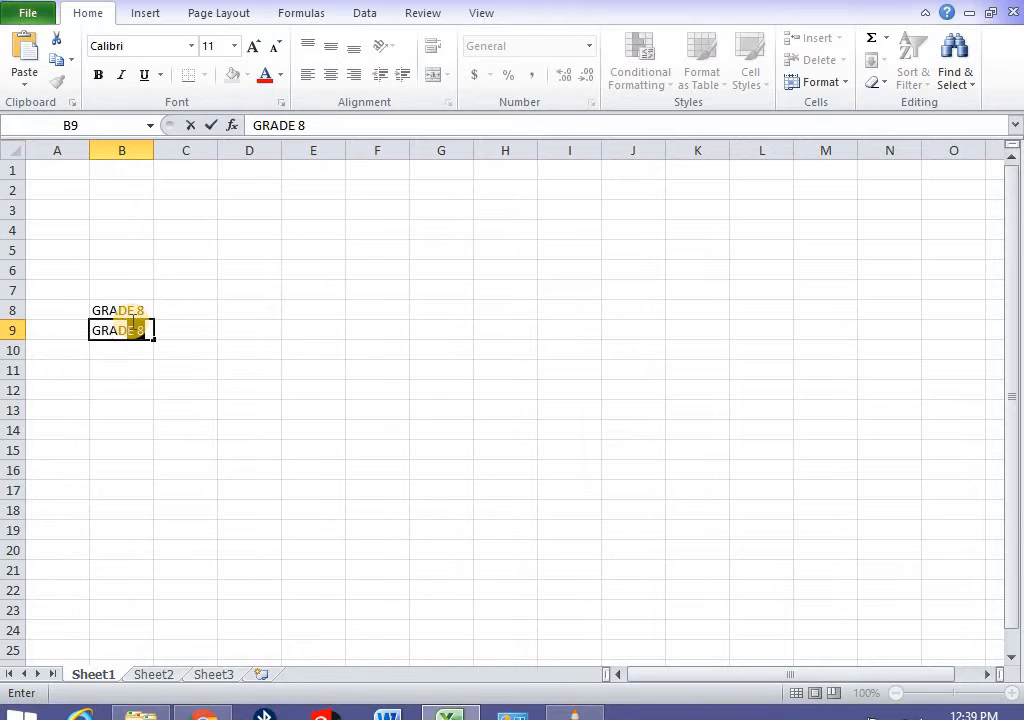
{"action": "type", "text": "E 9"}
{"action": "key", "text": "Return"}
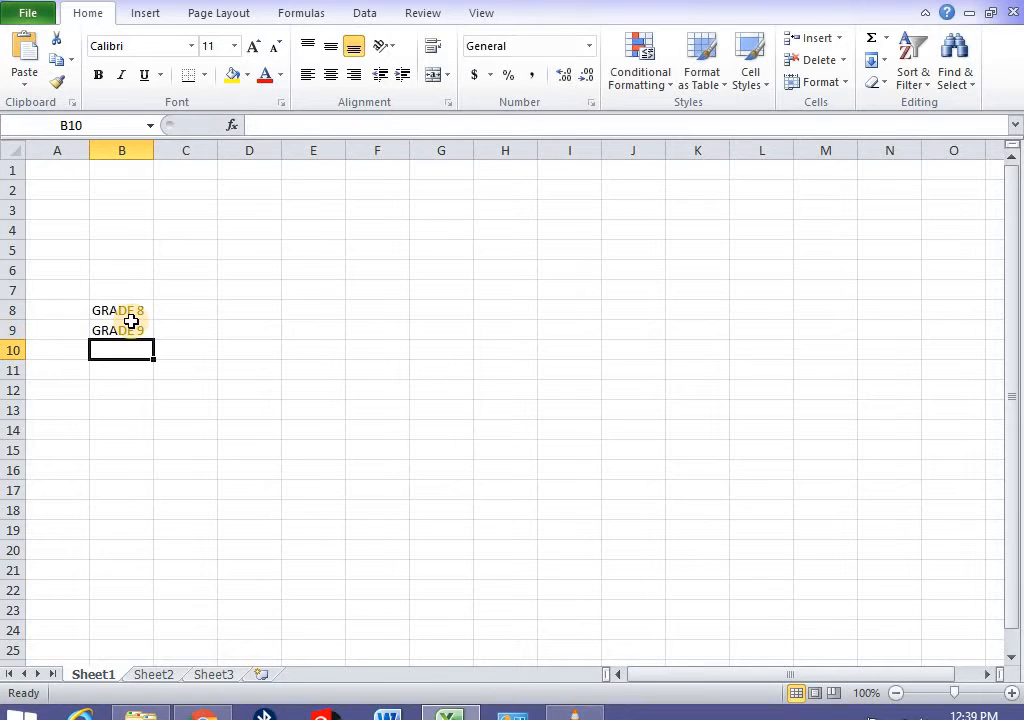
{"action": "type", "text": "GRADE"}
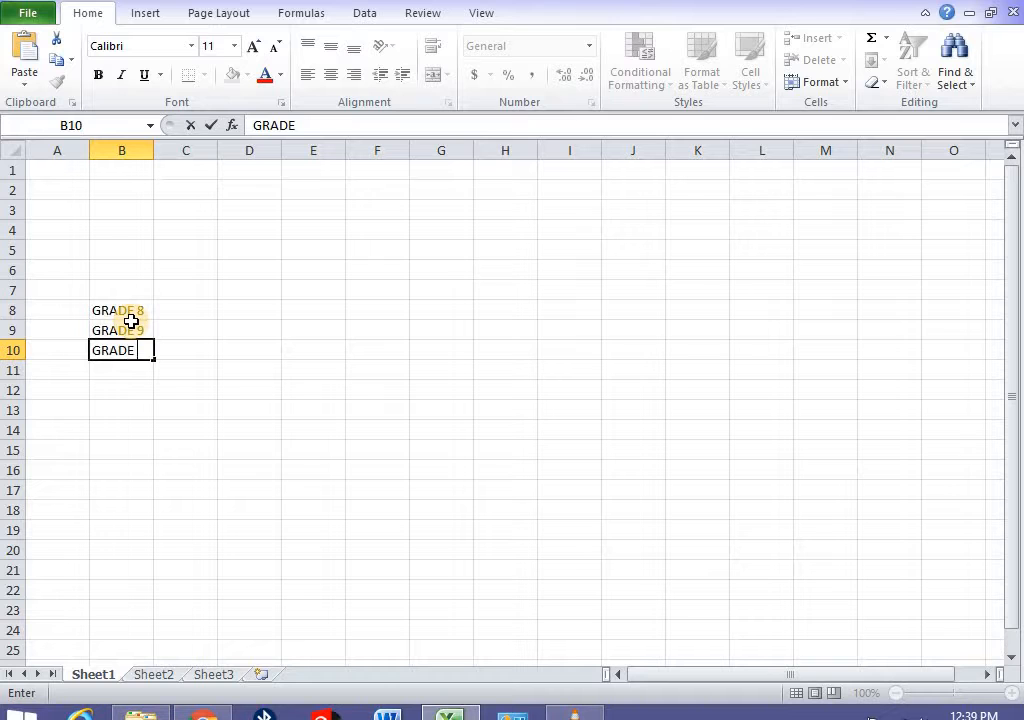
{"action": "type", "text": " 10"}
{"action": "key", "text": "Return"}
{"action": "type", "text": "GR"}
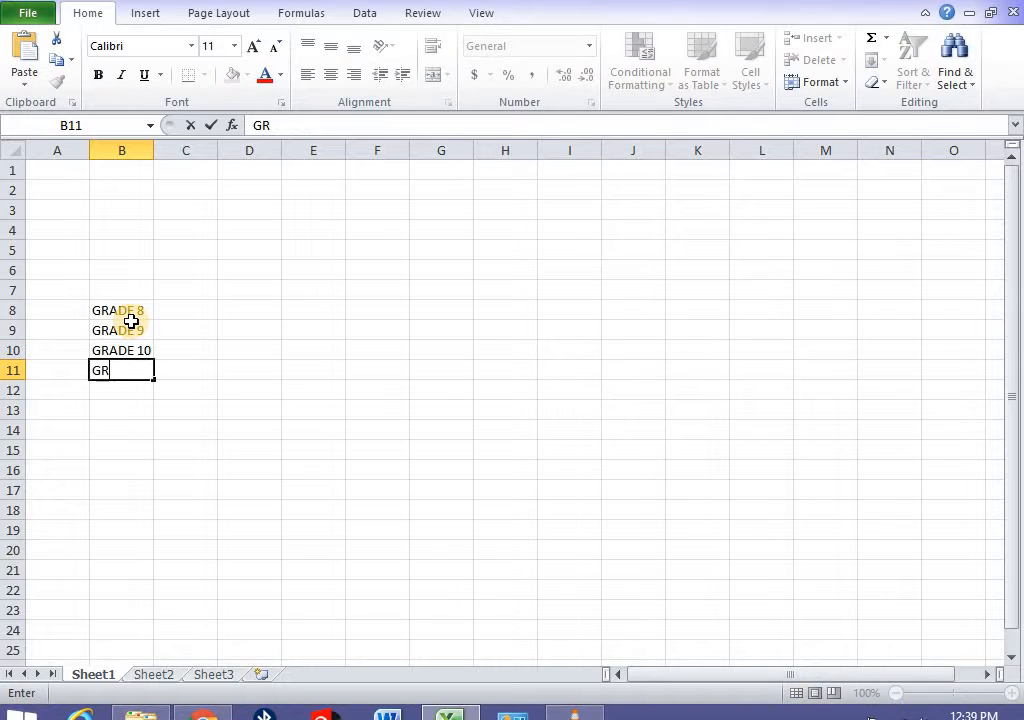
{"action": "type", "text": "ADE 11"}
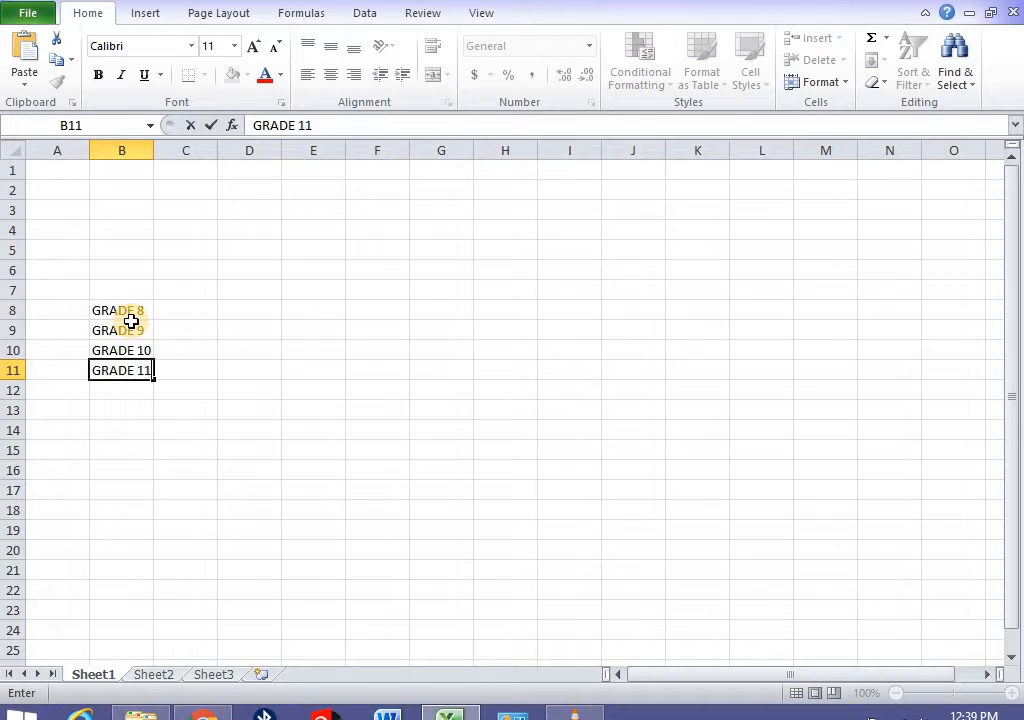
{"action": "key", "text": "Return"}
{"action": "type", "text": "GRADE"}
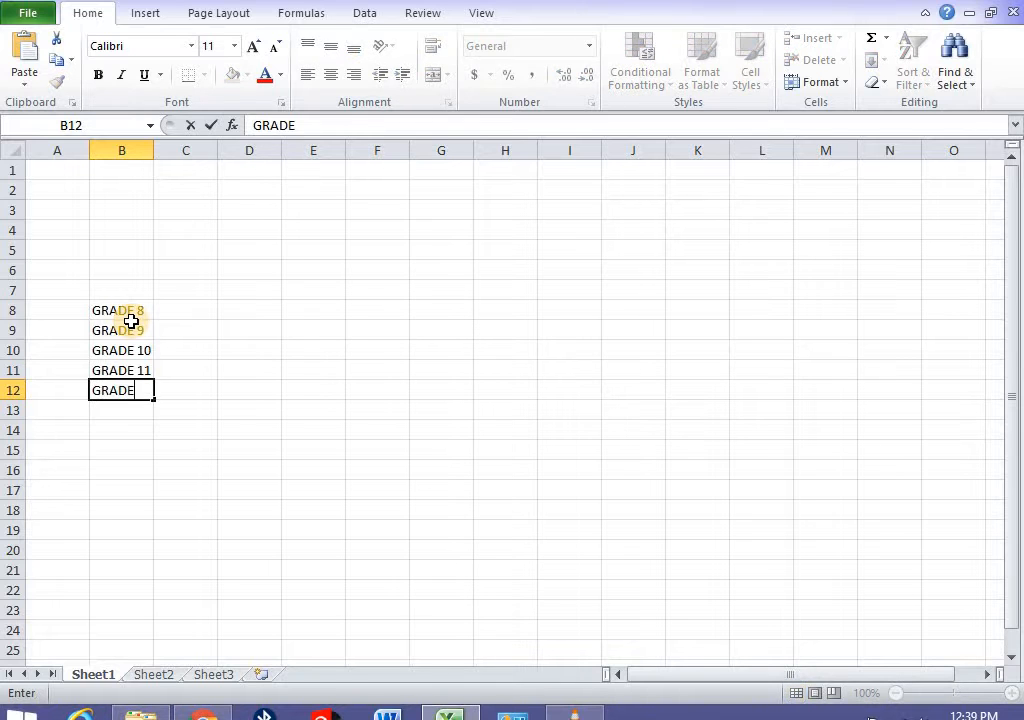
{"action": "type", "text": " 12"}
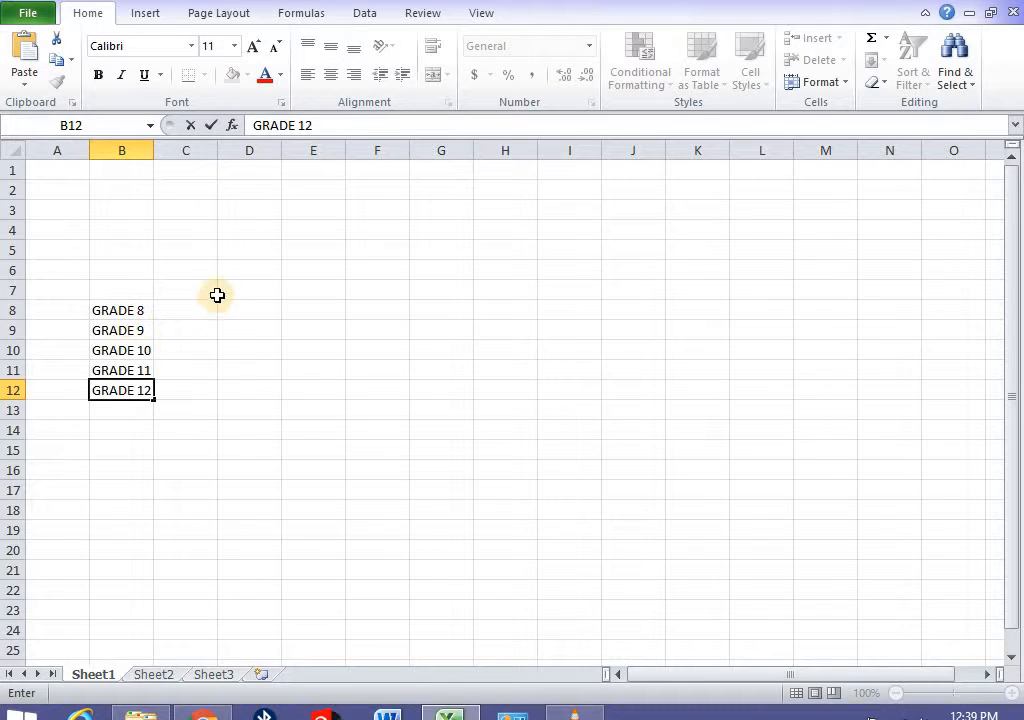
- Add the column headings FAMALES in C7 and MALES in D7
{"action": "left_click", "coordinate": [188, 289]}
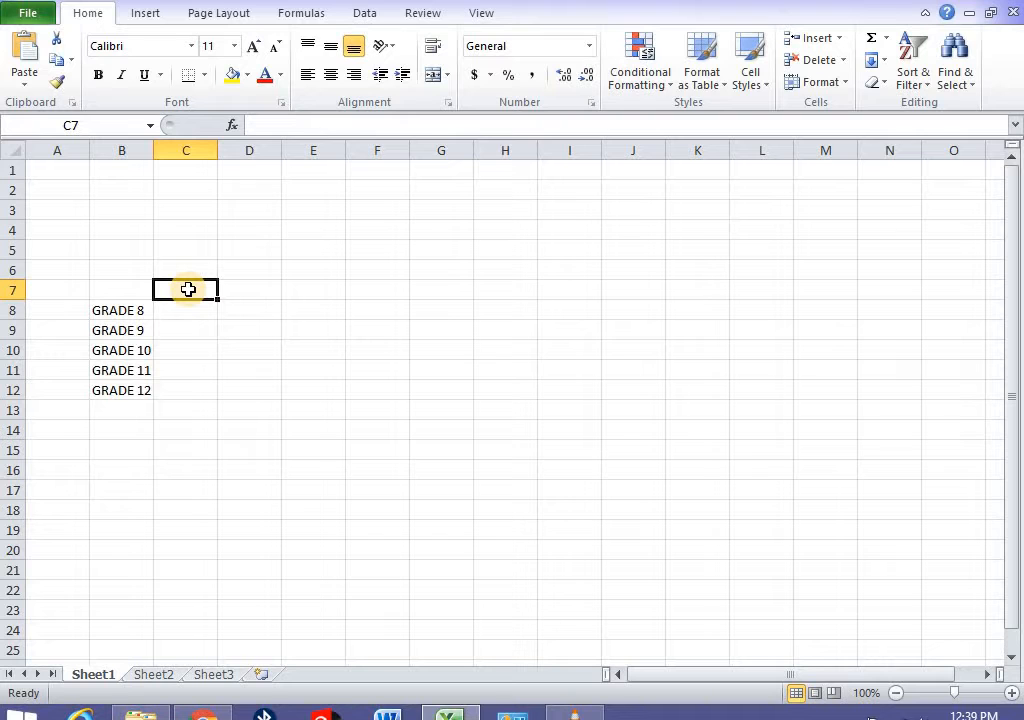
{"action": "type", "text": "FAM"}
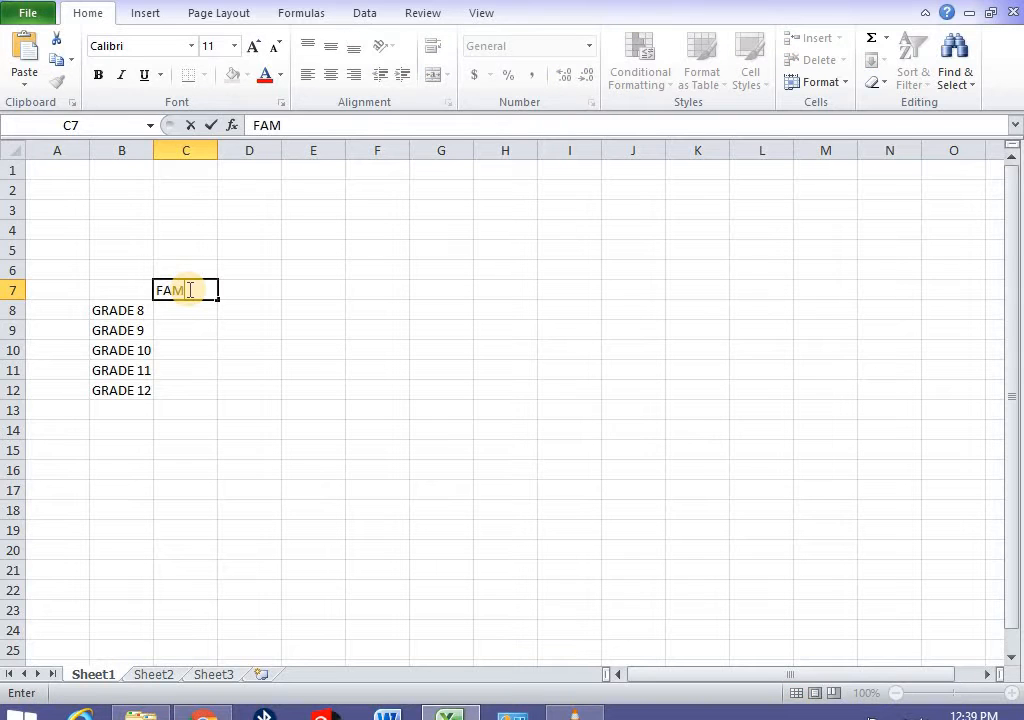
{"action": "type", "text": "ELA"}
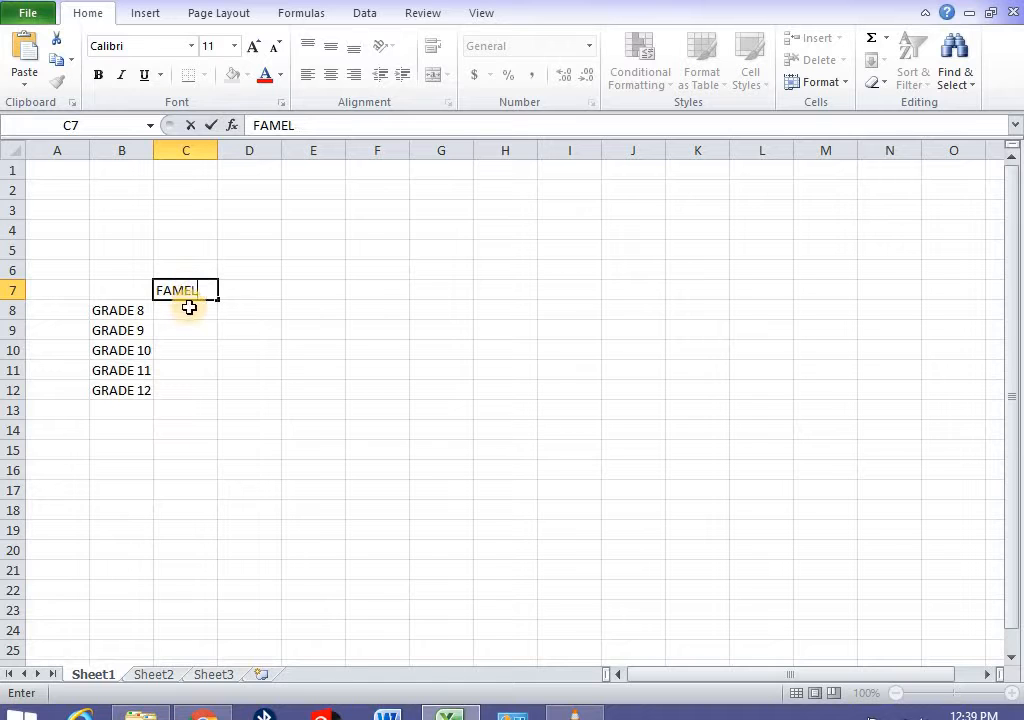
{"action": "key", "text": "BackSpace"}
{"action": "key", "text": "BackSpace"}
{"action": "type", "text": "A;"}
{"action": "key", "text": "BackSpace"}
{"action": "type", "text": "LES"}
{"action": "left_click", "coordinate": [247, 289]}
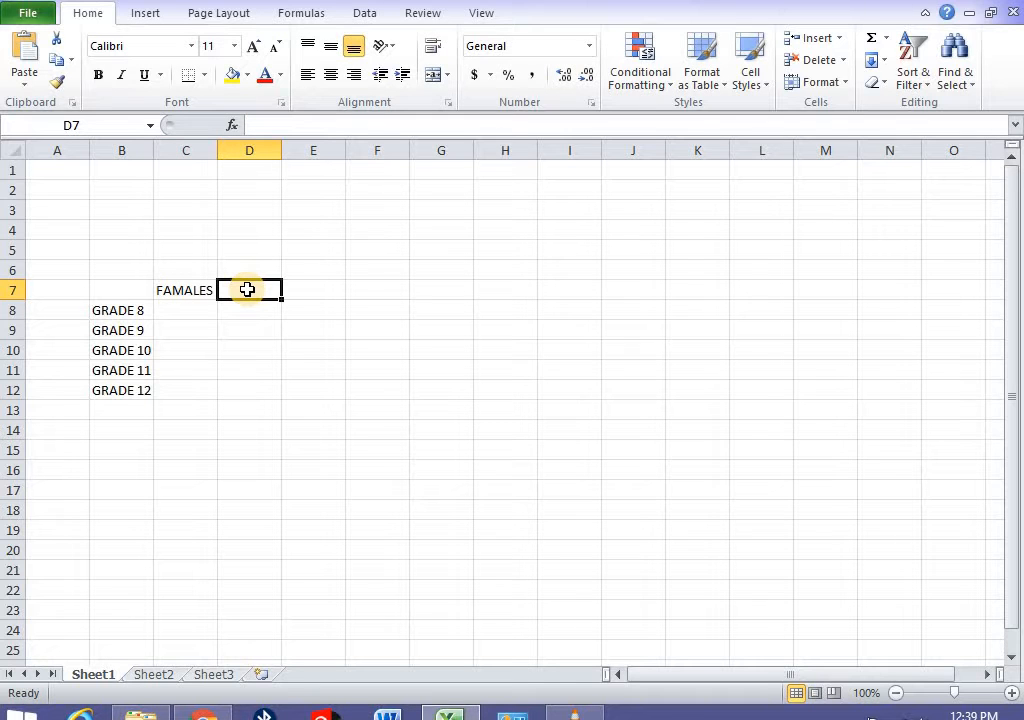
{"action": "type", "text": "MALES"}
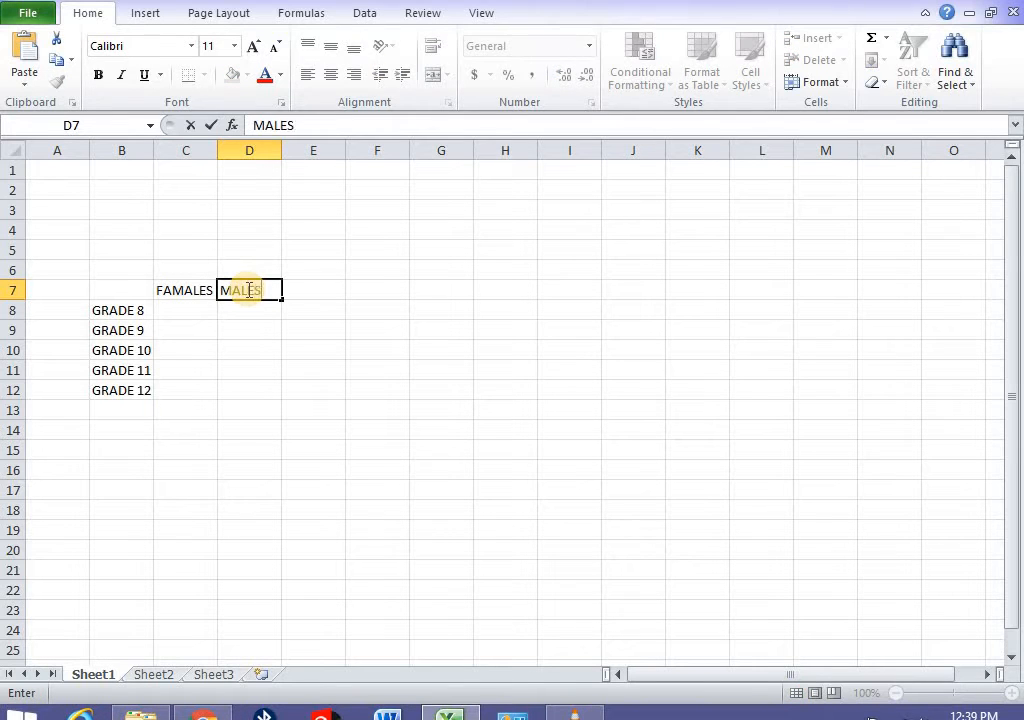
{"action": "left_click", "coordinate": [330, 407]}
{"action": "left_click", "coordinate": [190, 213]}
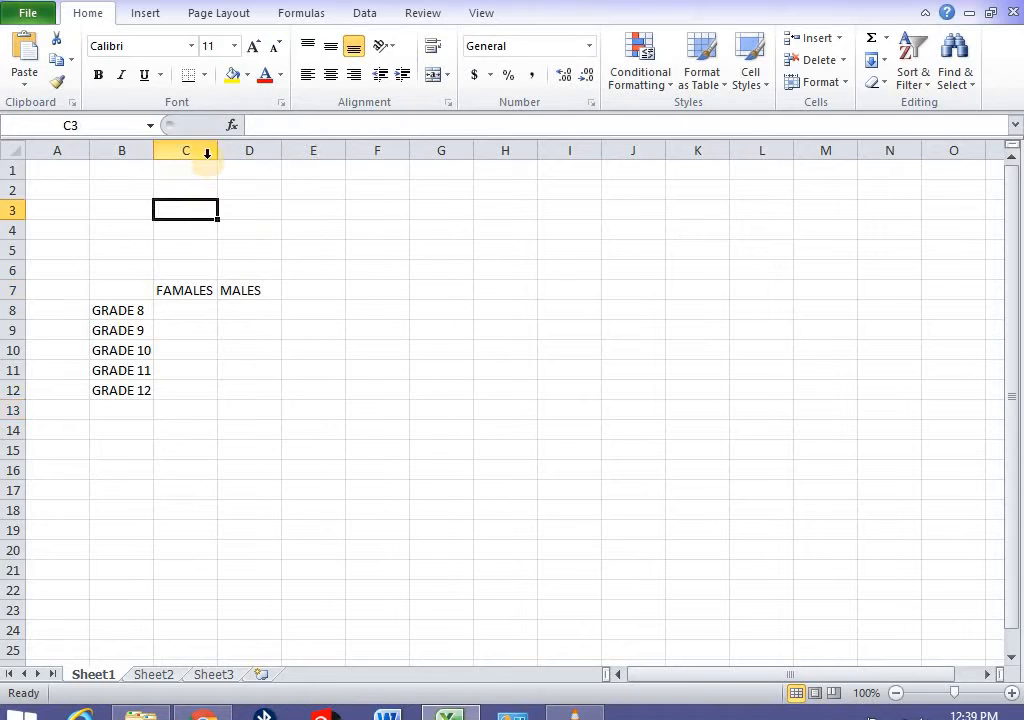
- Widen columns C and D so the FAMALES and MALES headings fit
{"action": "left_click", "coordinate": [201, 286]}
{"action": "left_click_drag", "start_coordinate": [217, 151], "coordinate": [233, 153]}
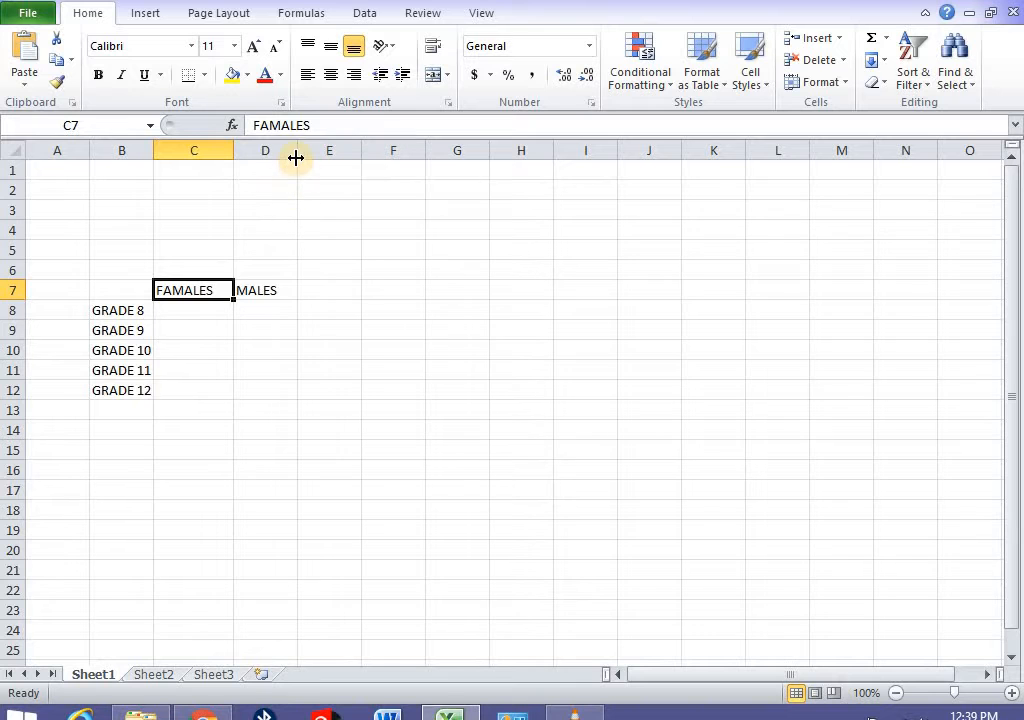
{"action": "left_click_drag", "start_coordinate": [296, 158], "coordinate": [314, 158]}
{"action": "left_click", "coordinate": [428, 347]}
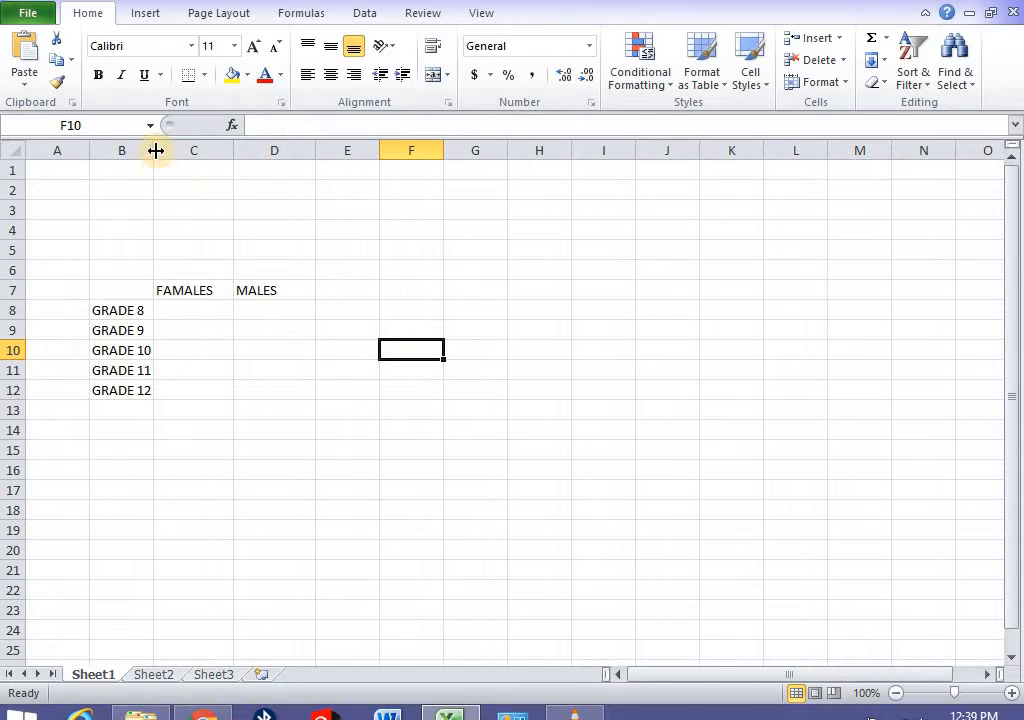
- Widen column B for the grade labels and enter TOTAL PER GRADE in B14
{"action": "left_click_drag", "start_coordinate": [156, 150], "coordinate": [231, 151]}
{"action": "left_click", "coordinate": [118, 437]}
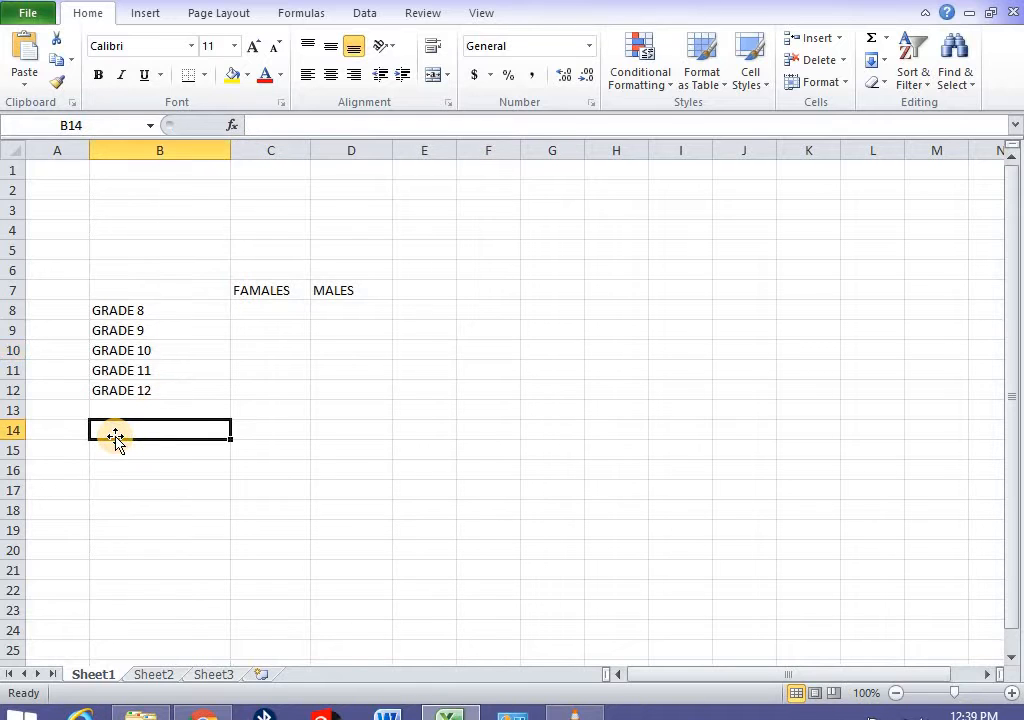
{"action": "type", "text": "TOTAL"}
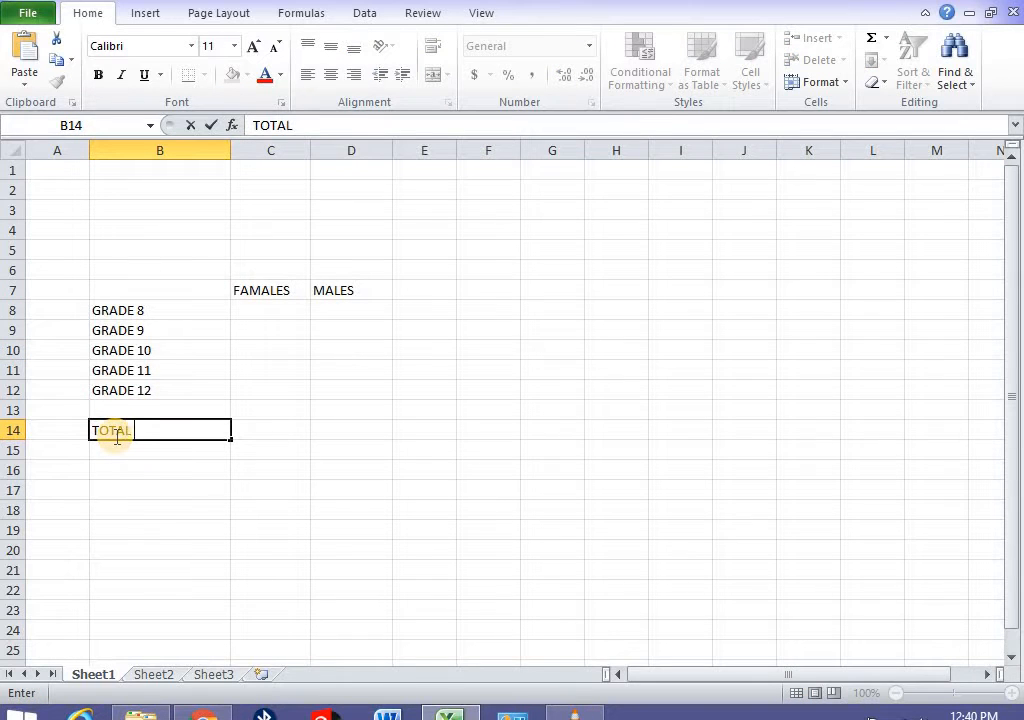
{"action": "type", "text": " PER GRADE"}
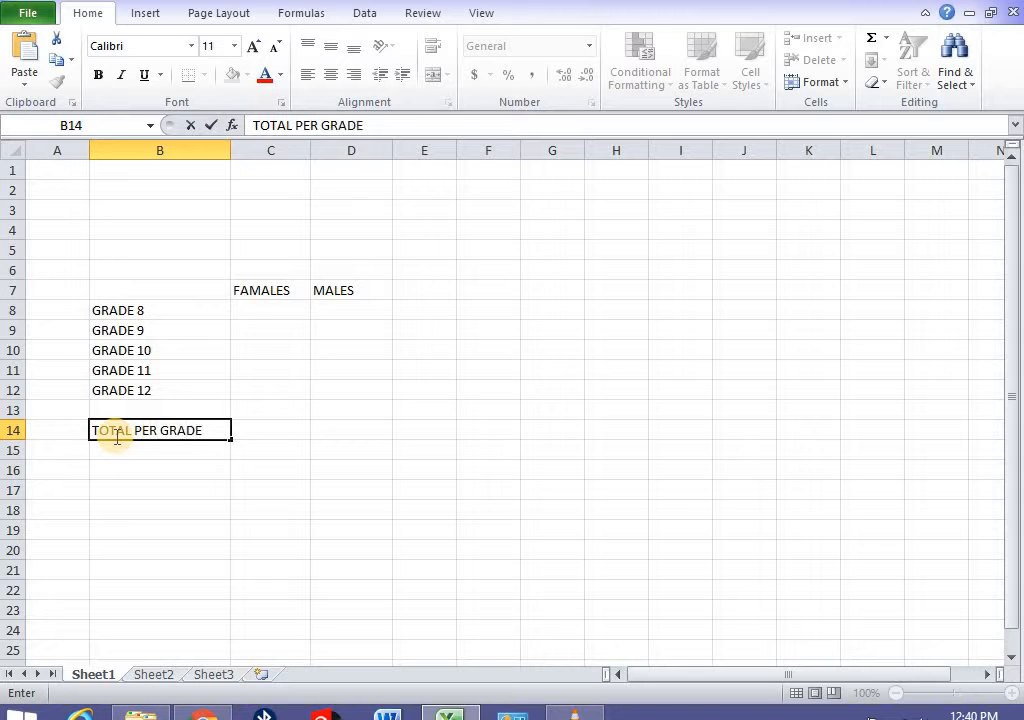
- Enter the female counts 25, 65, 84, 56 and 34 in C8 to C12
{"action": "left_click", "coordinate": [340, 485]}
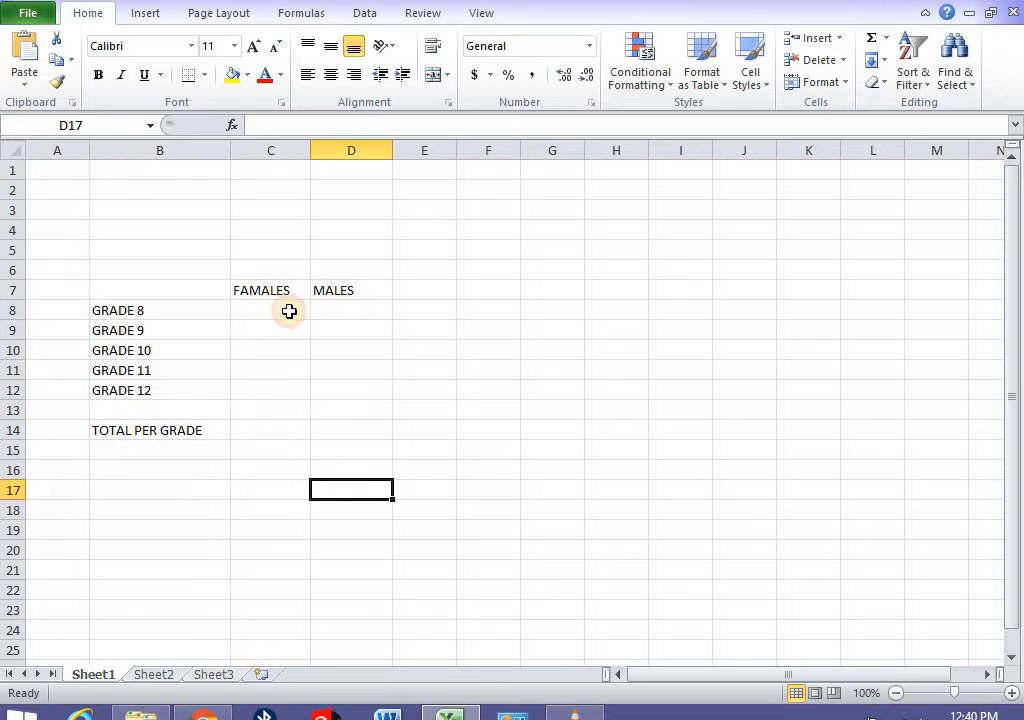
{"action": "left_click", "coordinate": [266, 310]}
{"action": "type", "text": "25"}
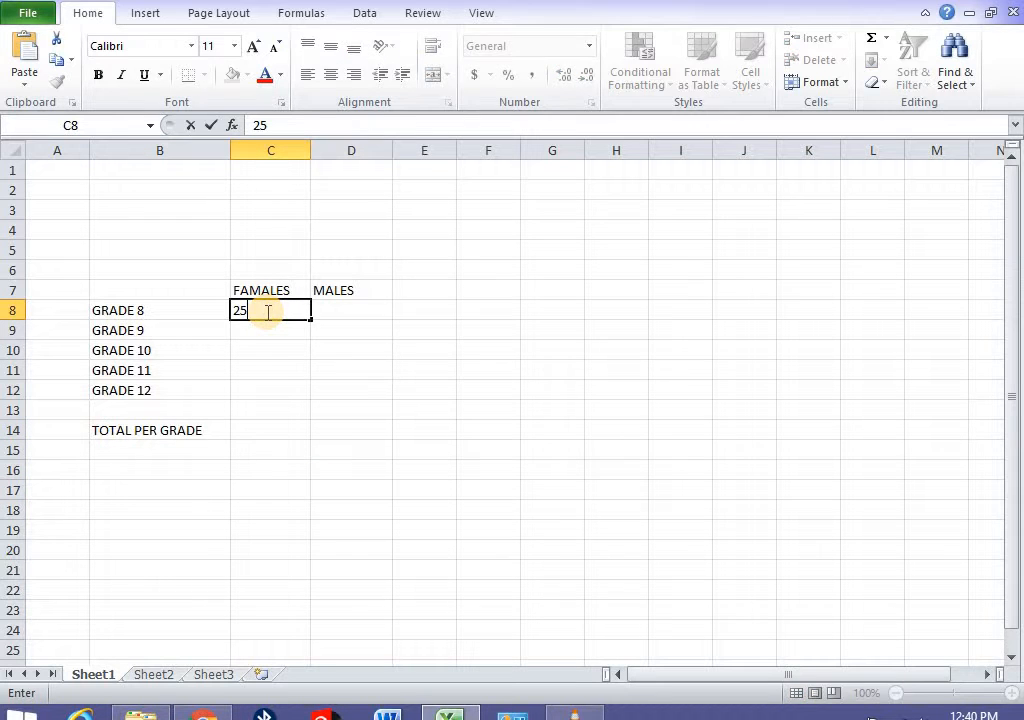
{"action": "key", "text": "Return"}
{"action": "type", "text": "65"}
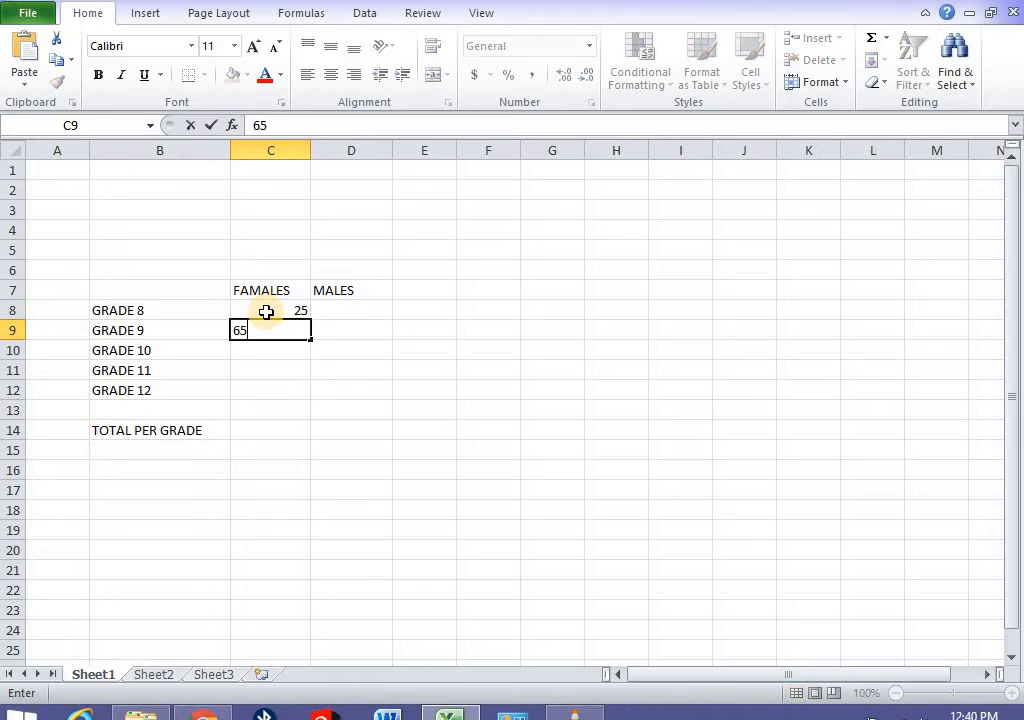
{"action": "key", "text": "Return"}
{"action": "type", "text": "84"}
{"action": "key", "text": "Return"}
{"action": "type", "text": "56"}
{"action": "key", "text": "Return"}
{"action": "type", "text": "34"}
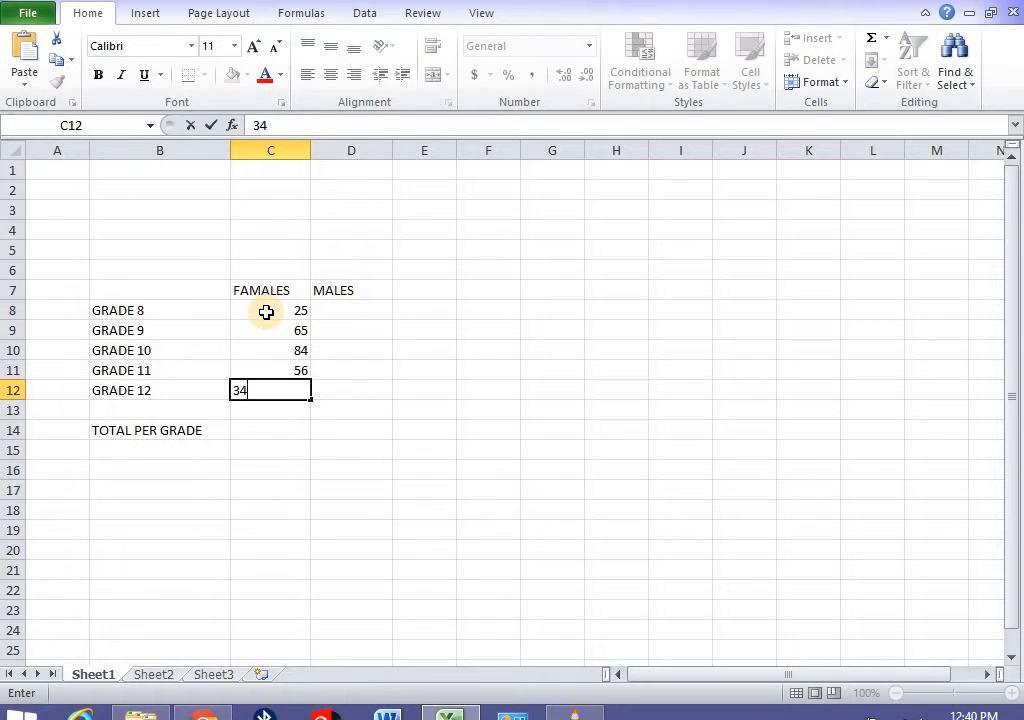
{"action": "key", "text": "Return"}
- Enter the male counts 68, 95, 42, 63 and 54 in D8 to D12
{"action": "left_click", "coordinate": [351, 311]}
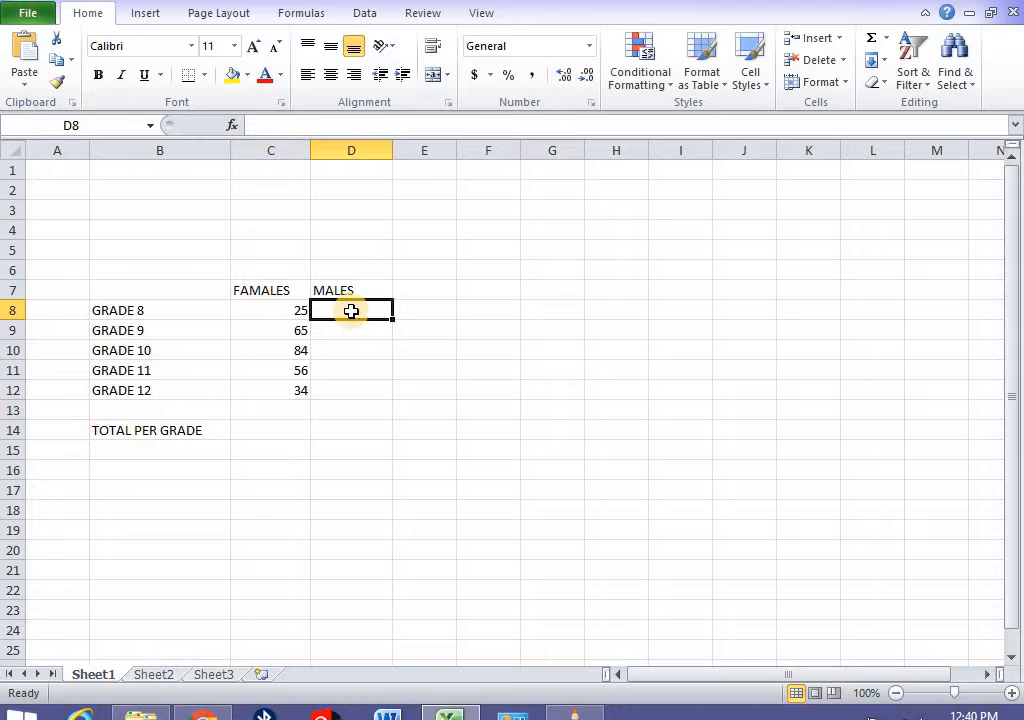
{"action": "type", "text": "68"}
{"action": "key", "text": "Return"}
{"action": "type", "text": "95"}
{"action": "key", "text": "Return"}
{"action": "type", "text": "4"}
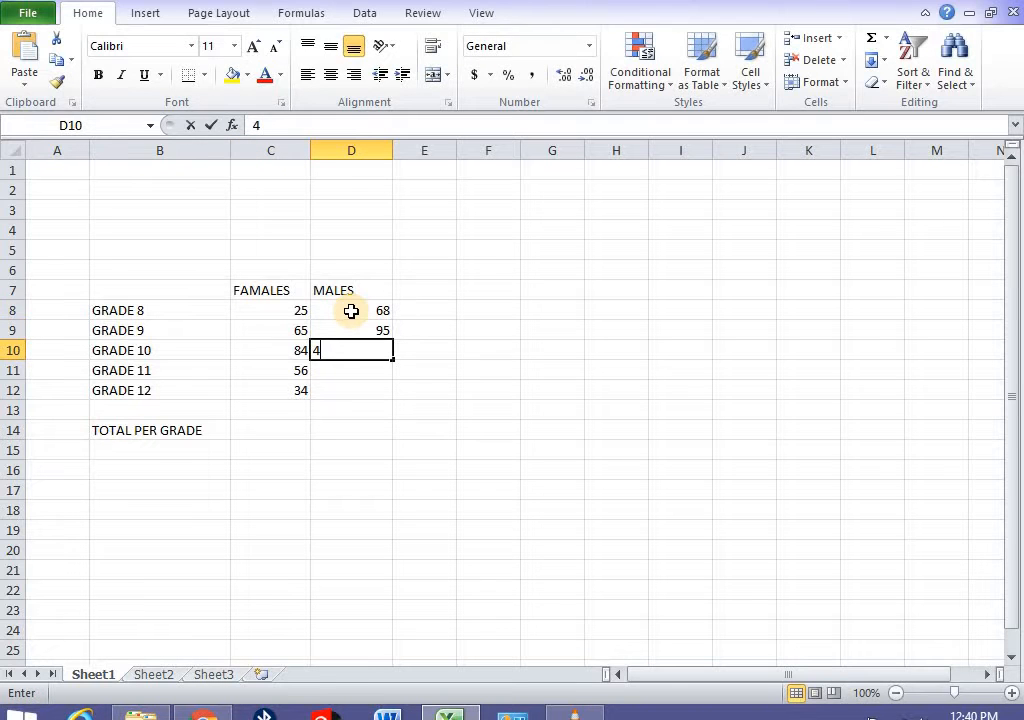
{"action": "type", "text": "2"}
{"action": "key", "text": "Return"}
{"action": "type", "text": "63"}
{"action": "key", "text": "Return"}
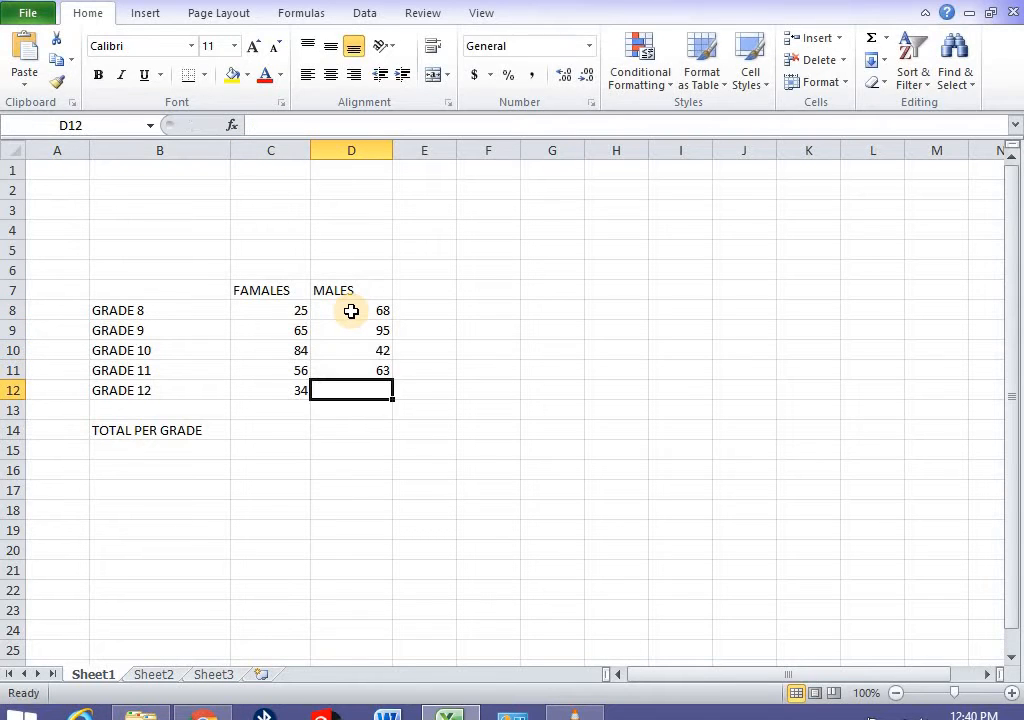
{"action": "type", "text": "54"}
{"action": "left_click", "coordinate": [351, 526]}
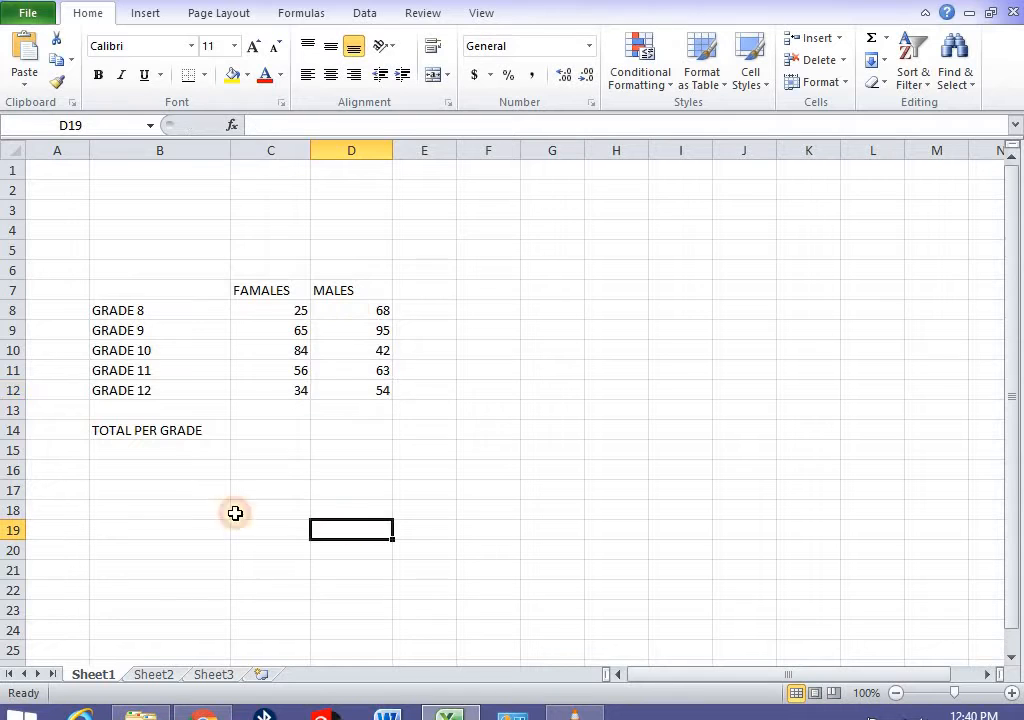
{"action": "left_click", "coordinate": [281, 434]}
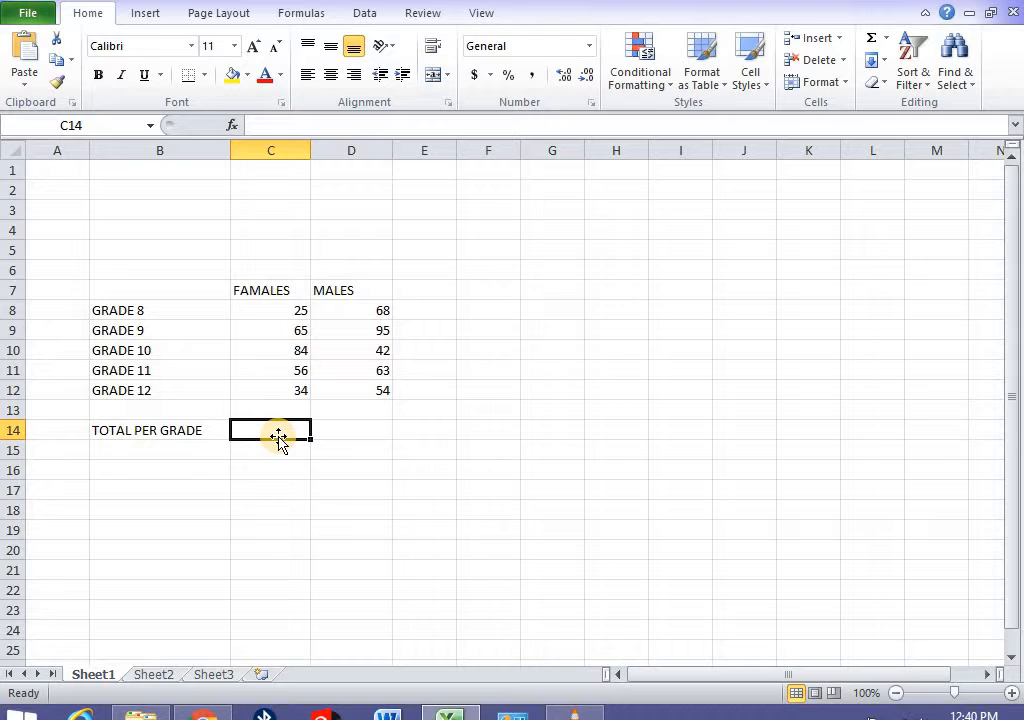
- Type 25+65+84+56+34 into C14 without an equals sign and check the result
{"action": "type", "text": "25+"}
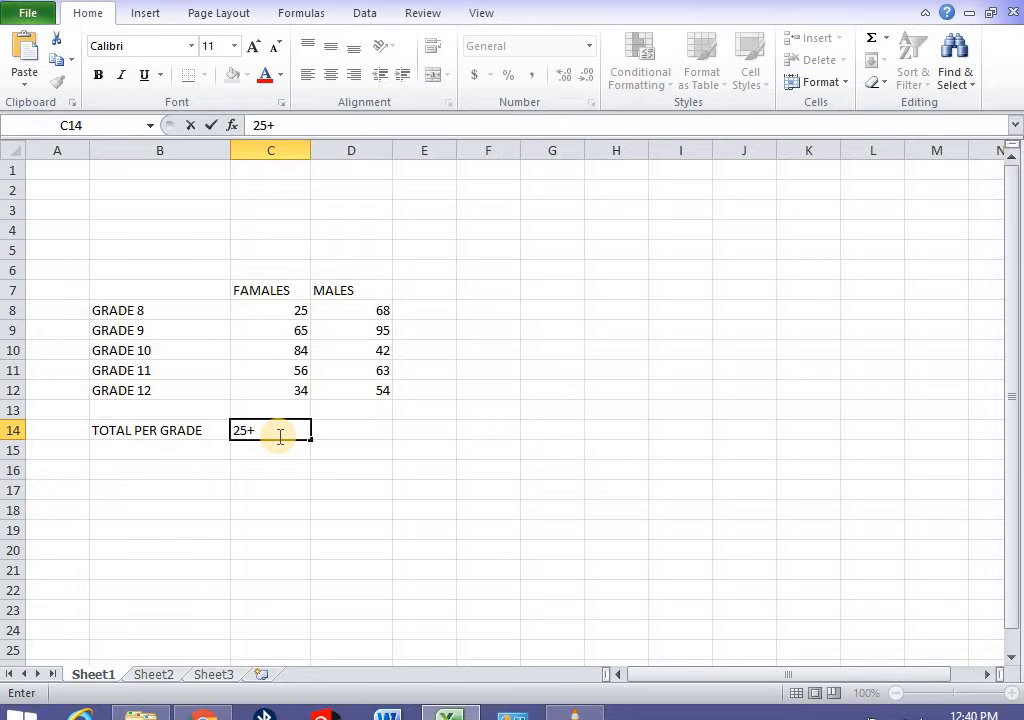
{"action": "type", "text": "65+84+56+34"}
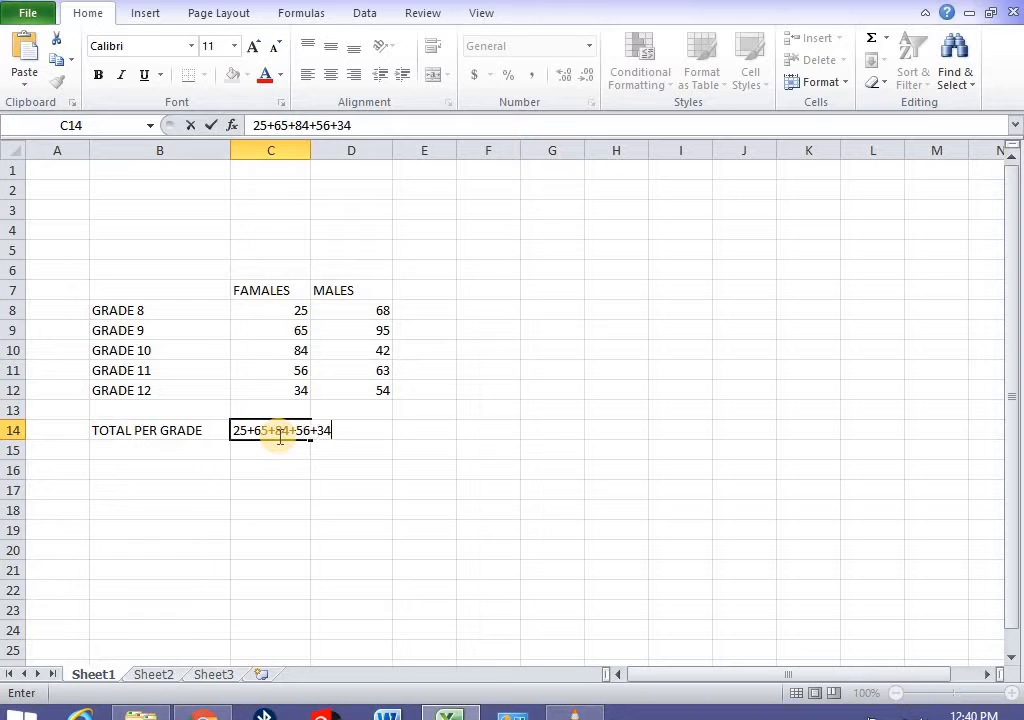
{"action": "key", "text": "Return"}
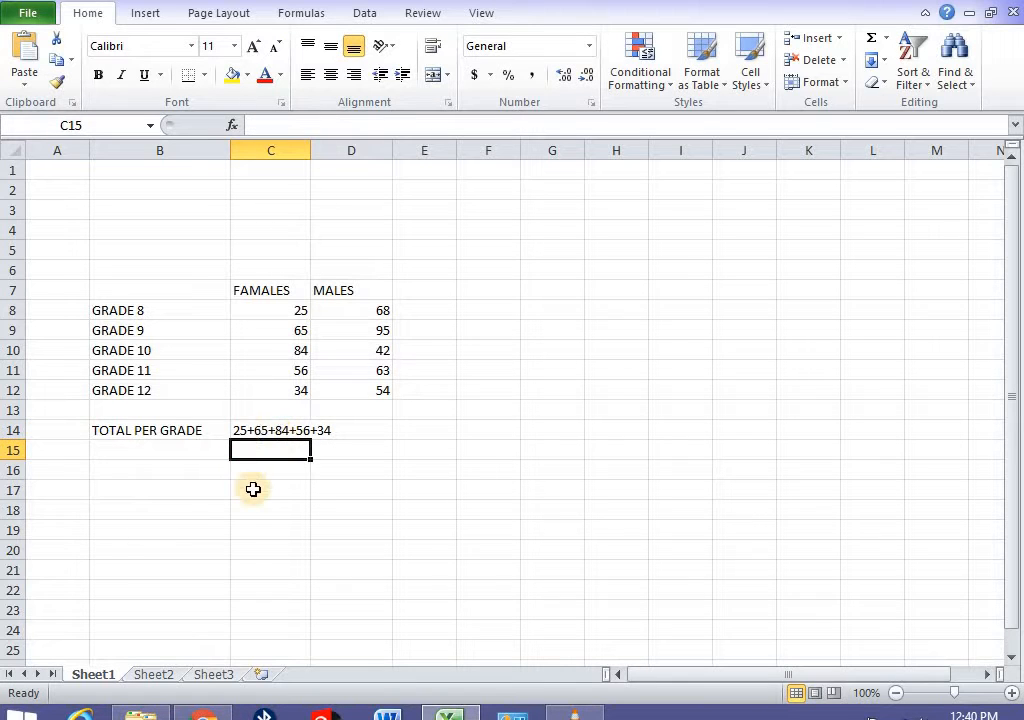
{"action": "left_click", "coordinate": [254, 432]}
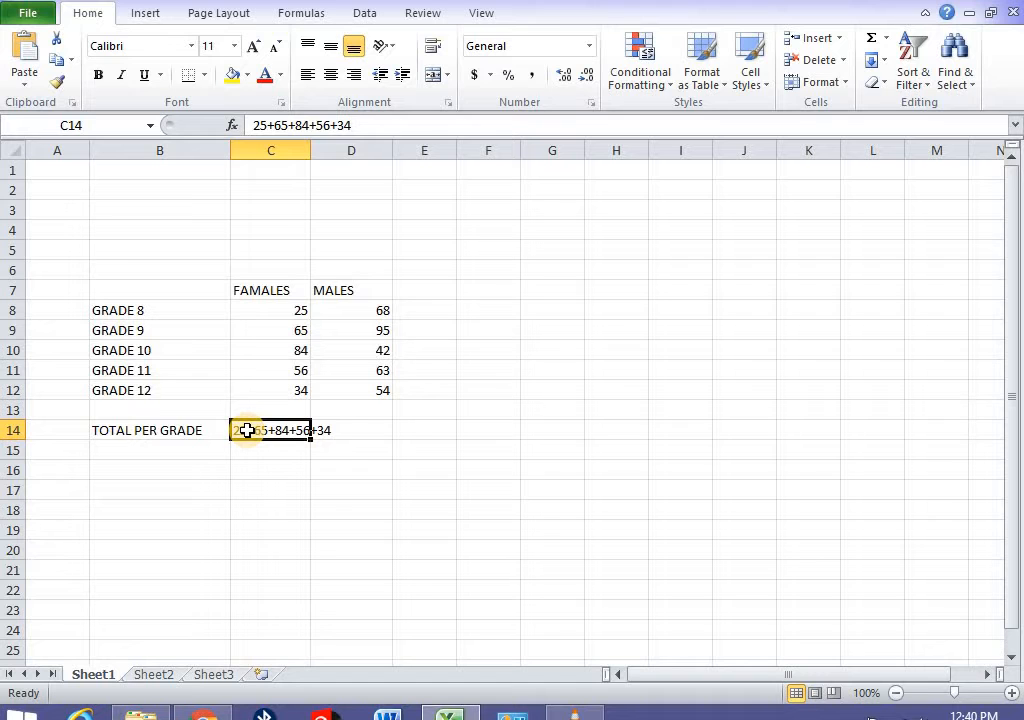
- Re-enter C14 as the formula =25+65+84+56+34 so it shows 264
{"action": "type", "text": "="}
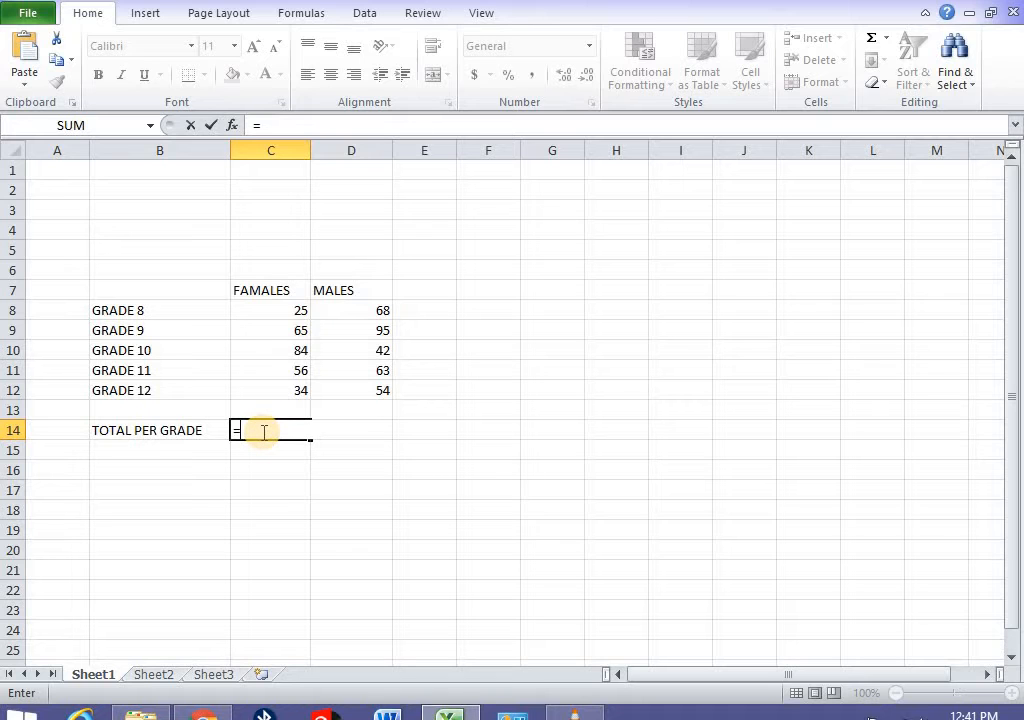
{"action": "type", "text": "25+65+"}
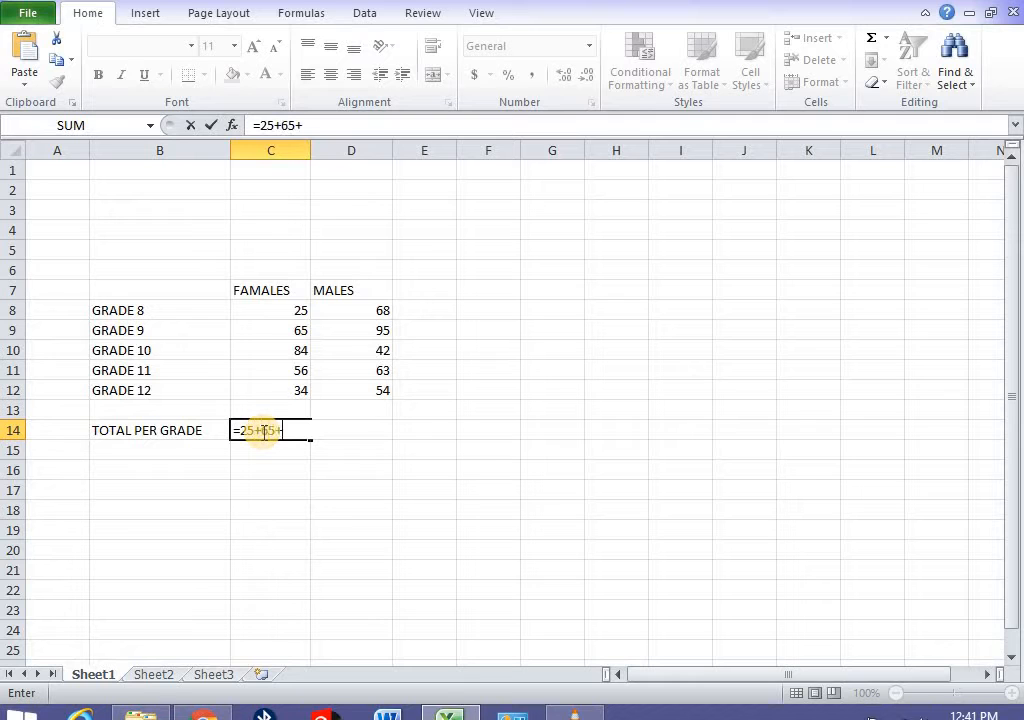
{"action": "type", "text": "84+56+"}
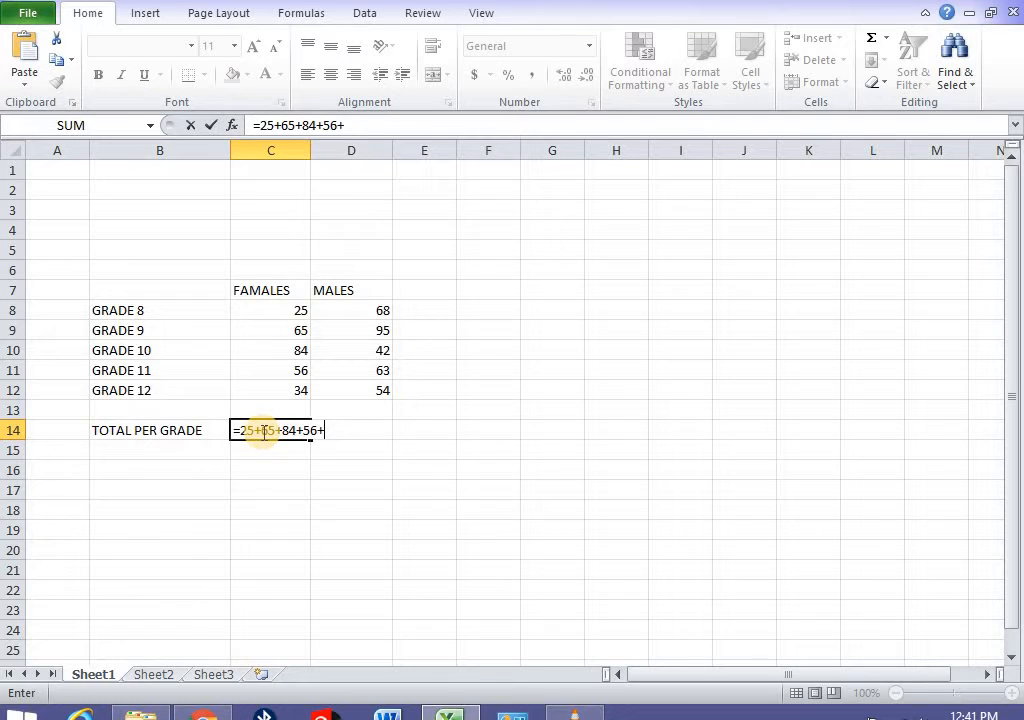
{"action": "type", "text": "34"}
{"action": "key", "text": "Return"}
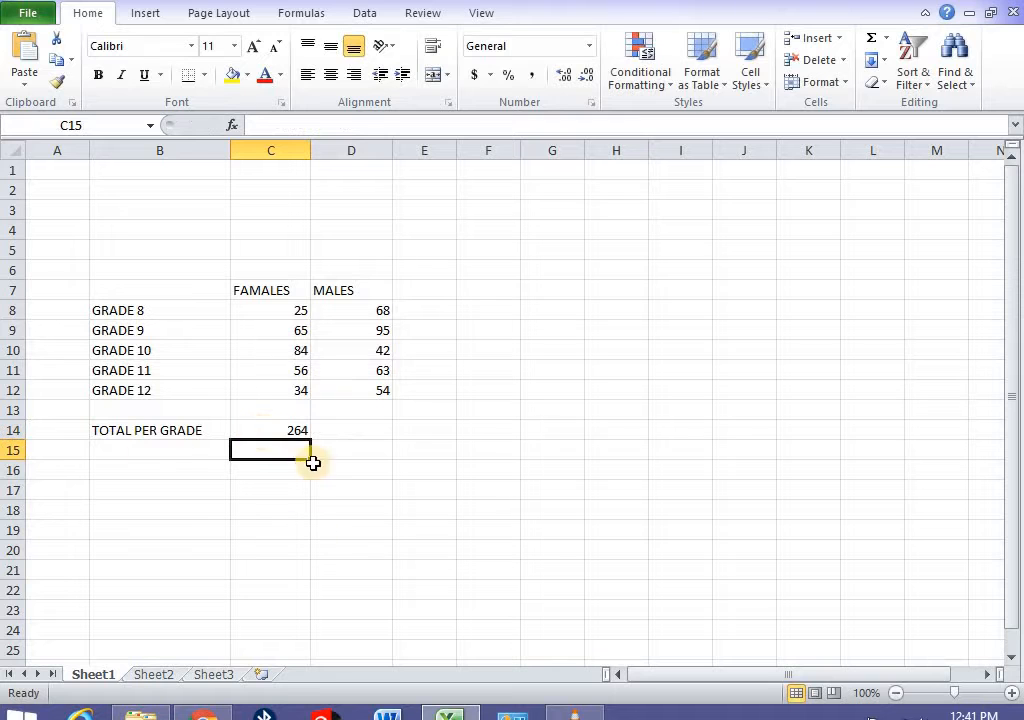
{"action": "left_click", "coordinate": [285, 430]}
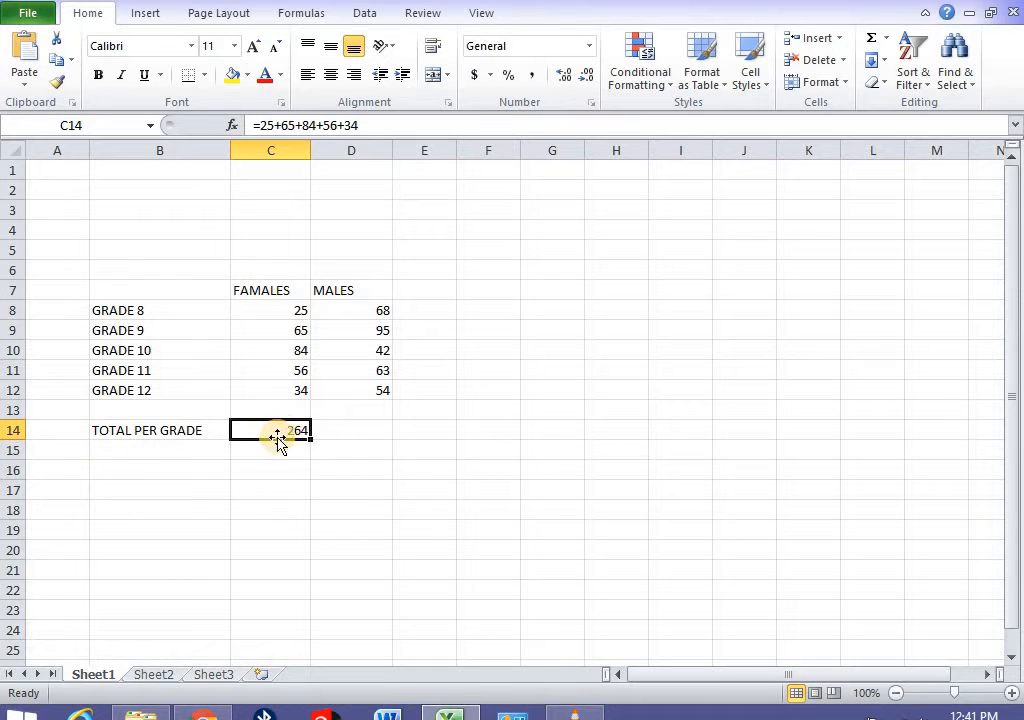
{"action": "left_click", "coordinate": [249, 357]}
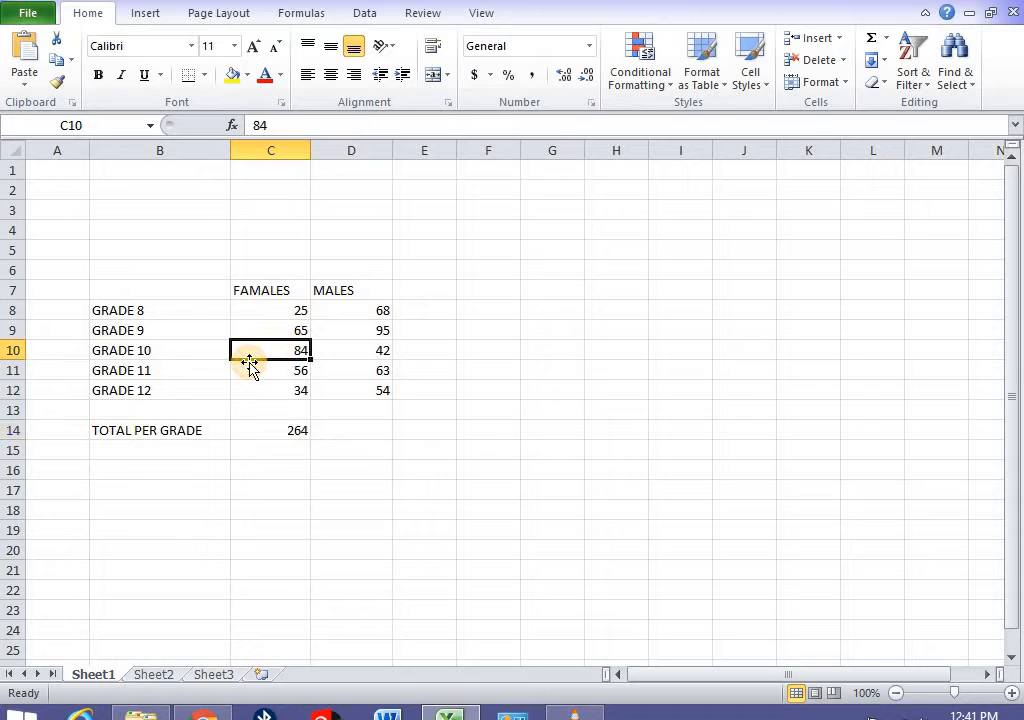
- Change C10 to 80, see C14 still shows 264, and begin a new formula there
{"action": "type", "text": "80"}
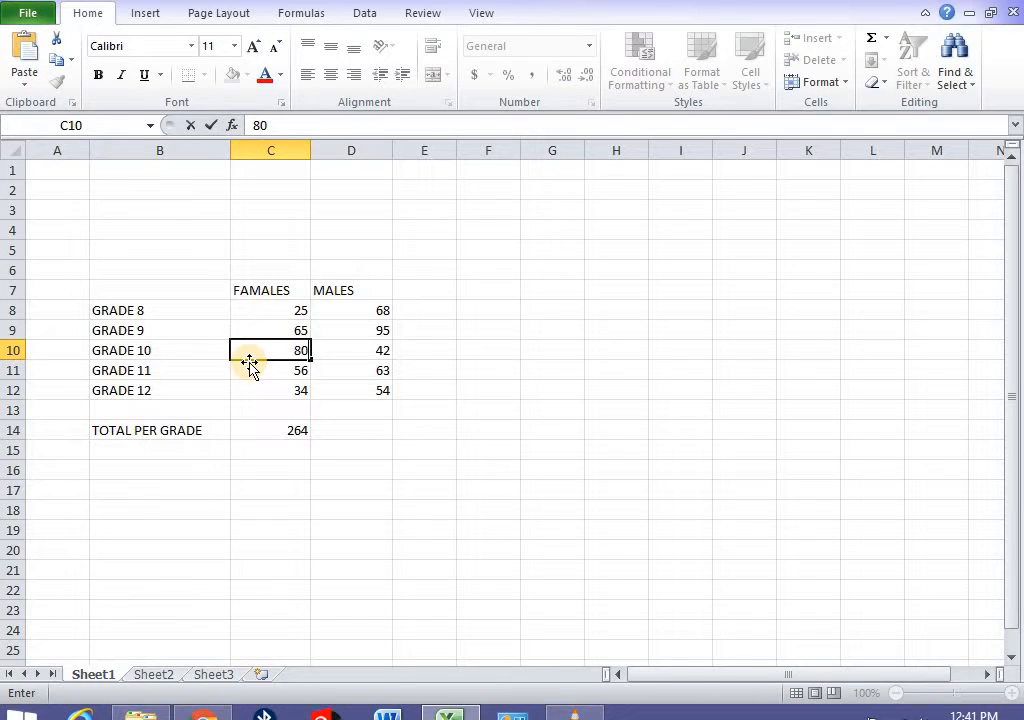
{"action": "key", "text": "Return"}
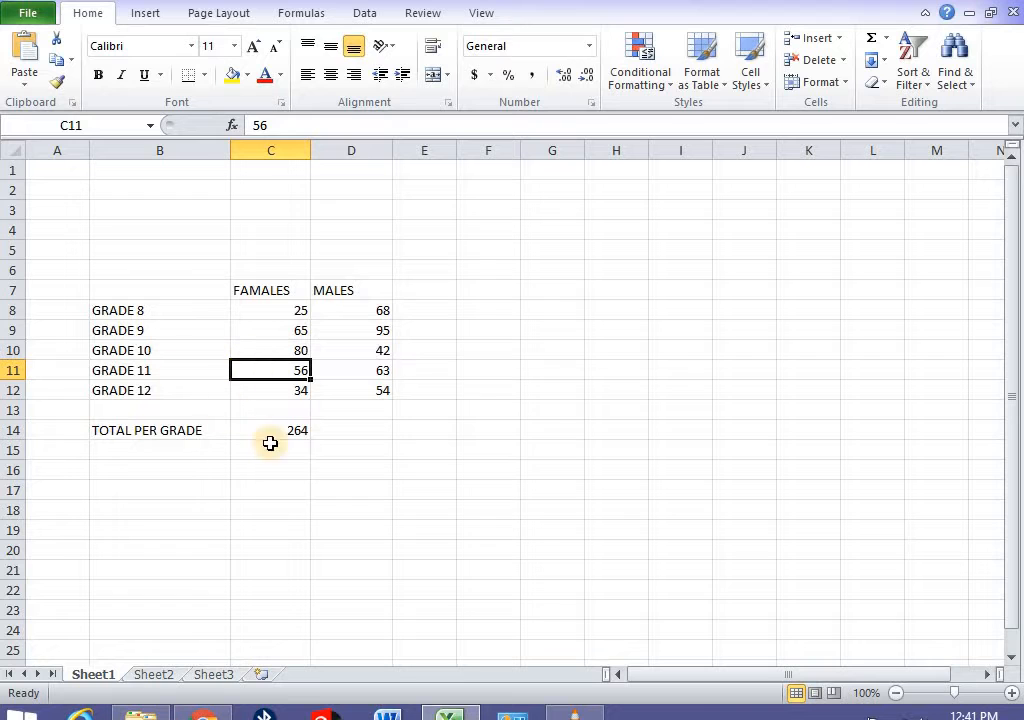
{"action": "left_click", "coordinate": [288, 438]}
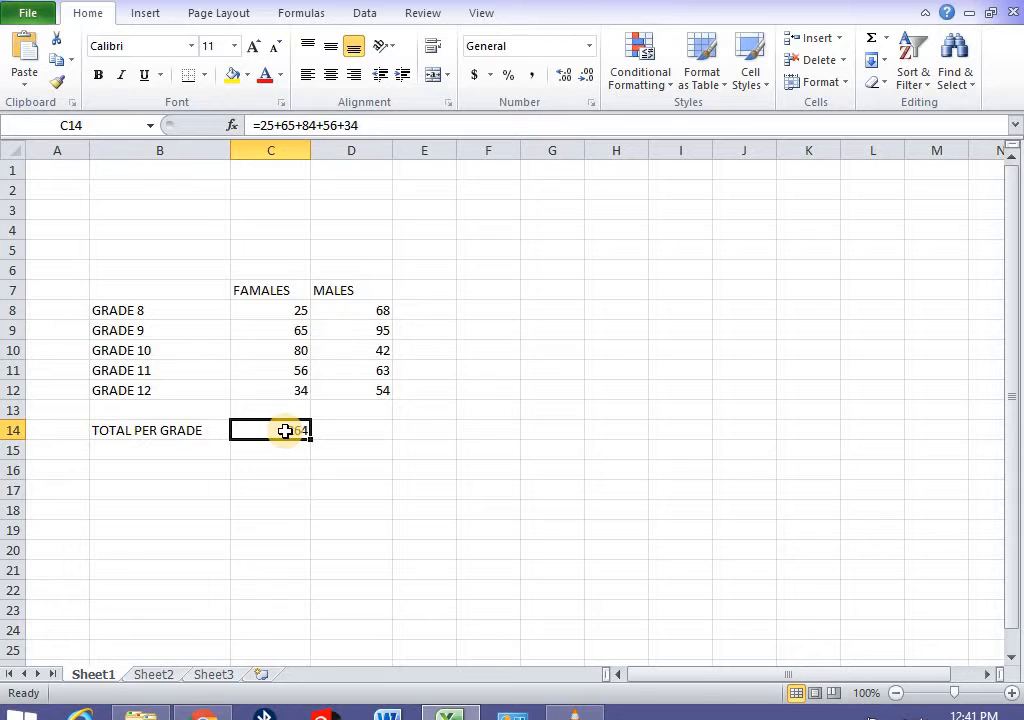
{"action": "type", "text": "="}
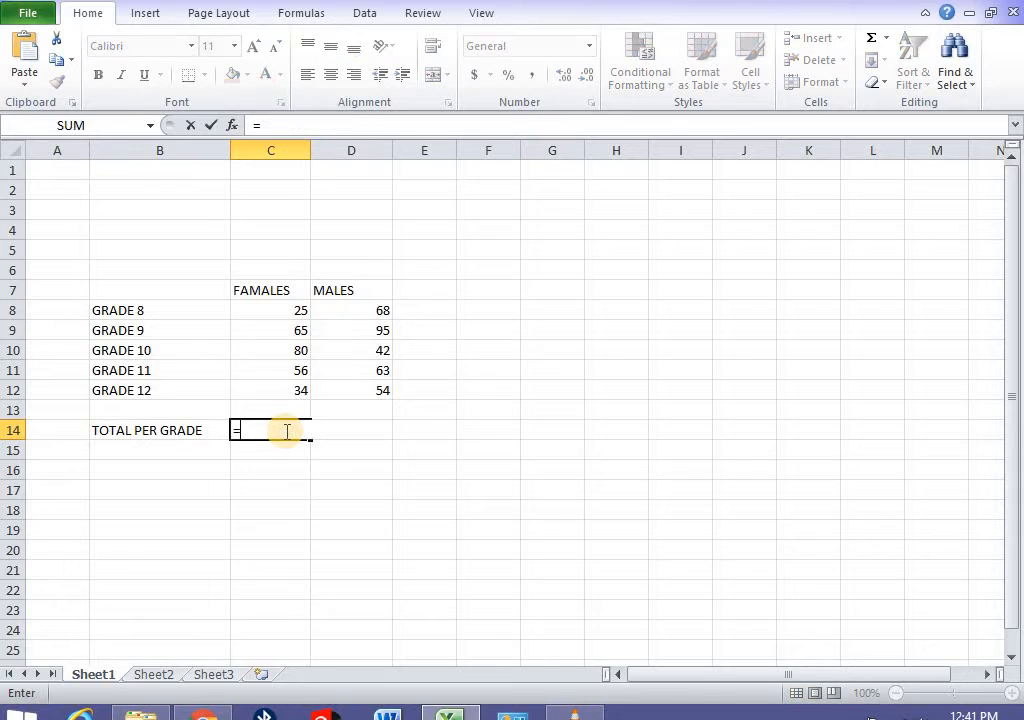
- Build the total =C8+C9+C10+C11+C12 in C14 by clicking each cell, giving 260
{"action": "left_click", "coordinate": [288, 312]}
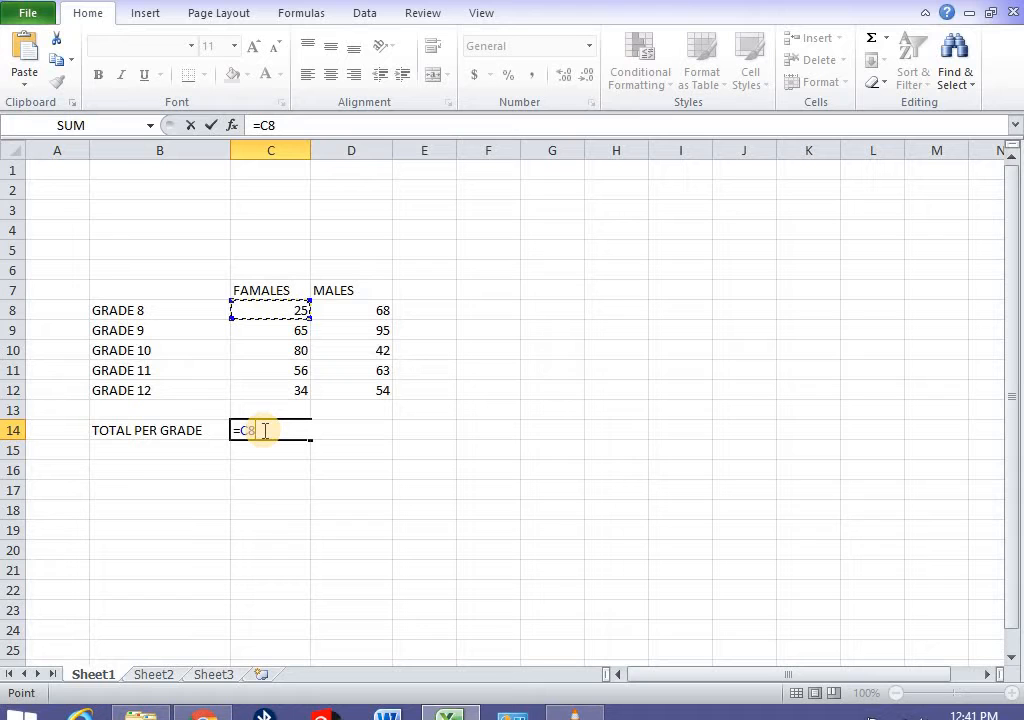
{"action": "type", "text": "+"}
{"action": "left_click", "coordinate": [298, 330]}
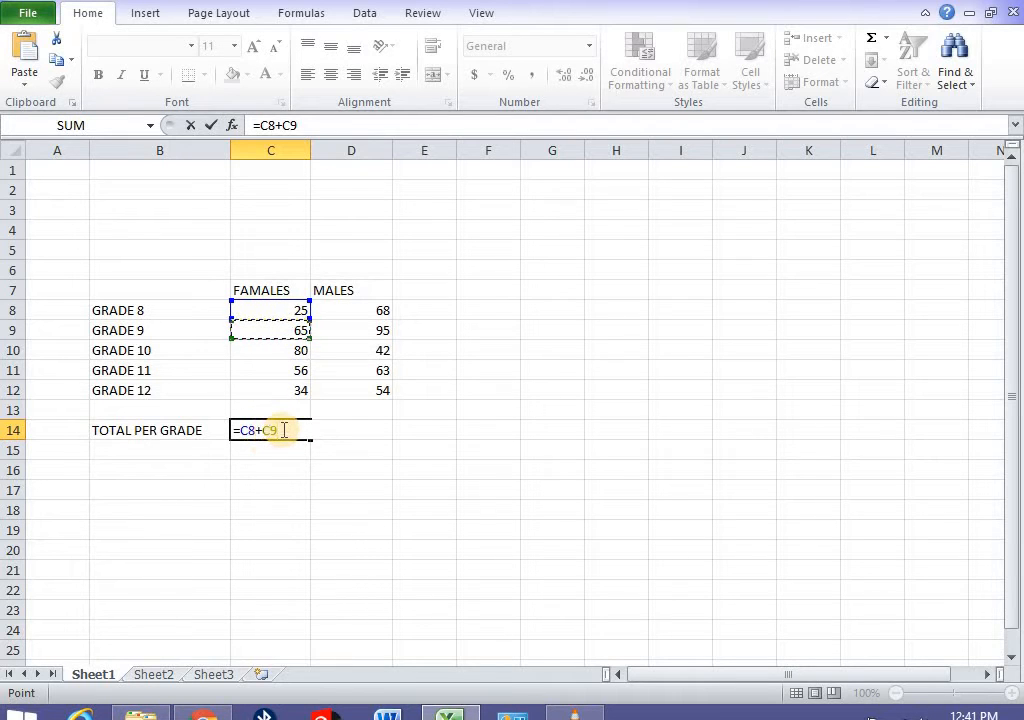
{"action": "type", "text": "+"}
{"action": "left_click", "coordinate": [305, 350]}
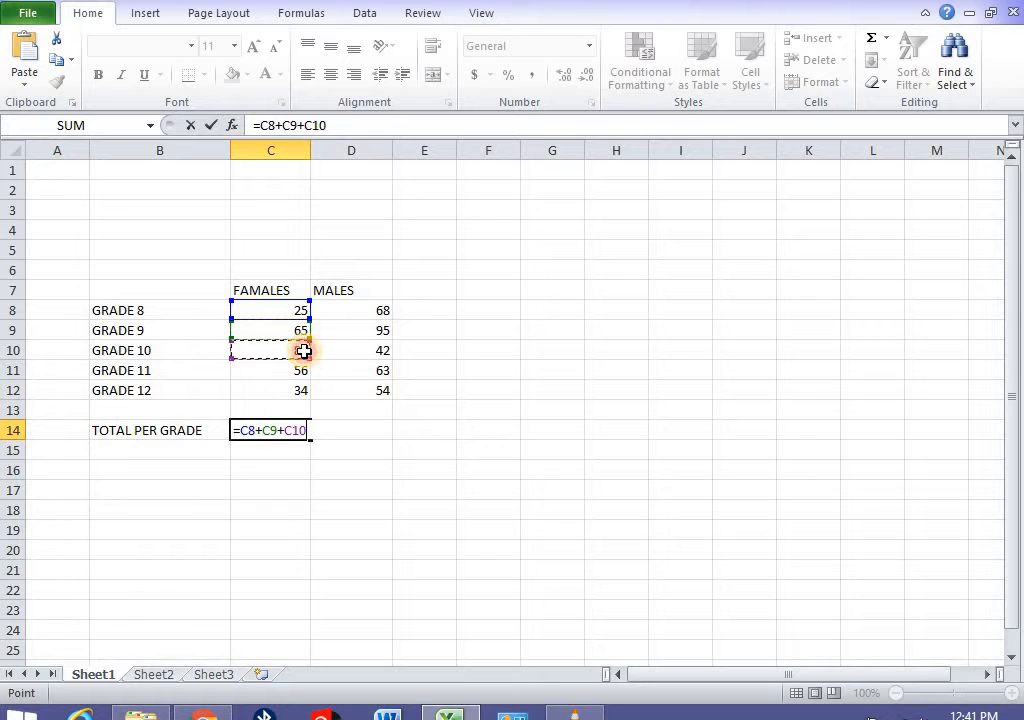
{"action": "type", "text": "+"}
{"action": "left_click", "coordinate": [296, 370]}
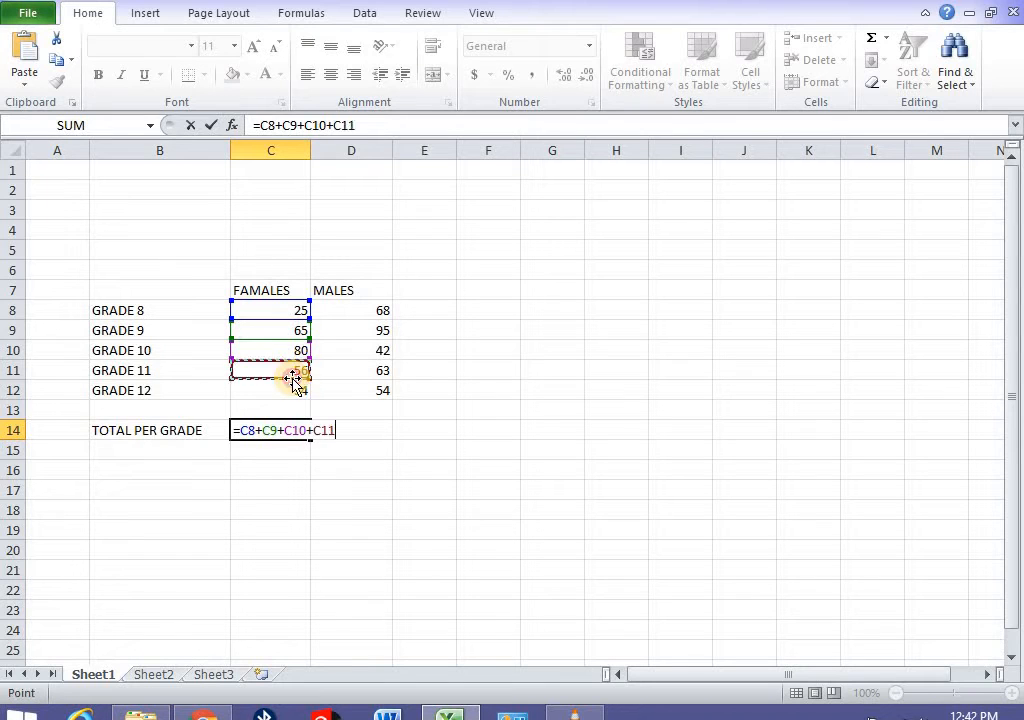
{"action": "type", "text": "+"}
{"action": "left_click", "coordinate": [295, 389]}
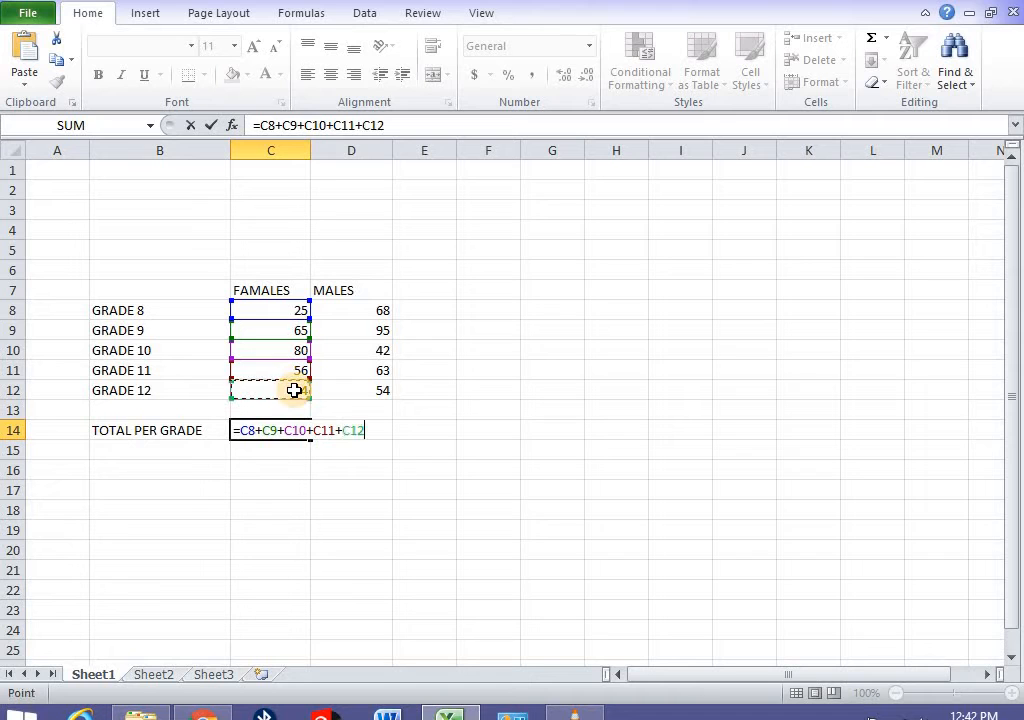
{"action": "key", "text": "Return"}
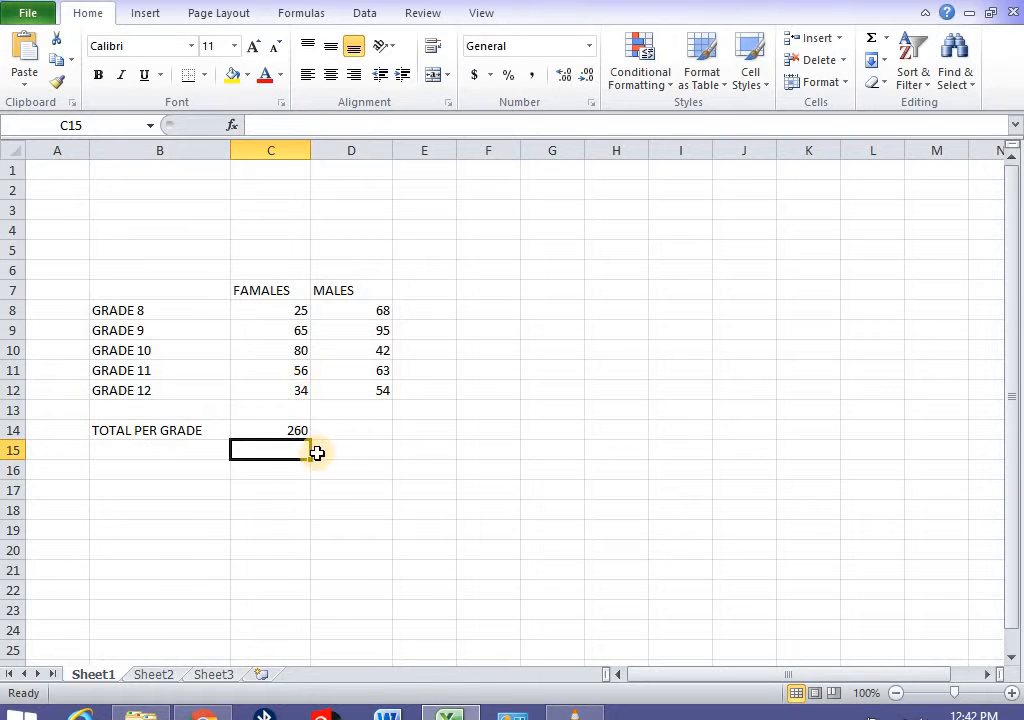
- Change the grade 10 females count to 70 so the total updates to 250
{"action": "left_click", "coordinate": [277, 350]}
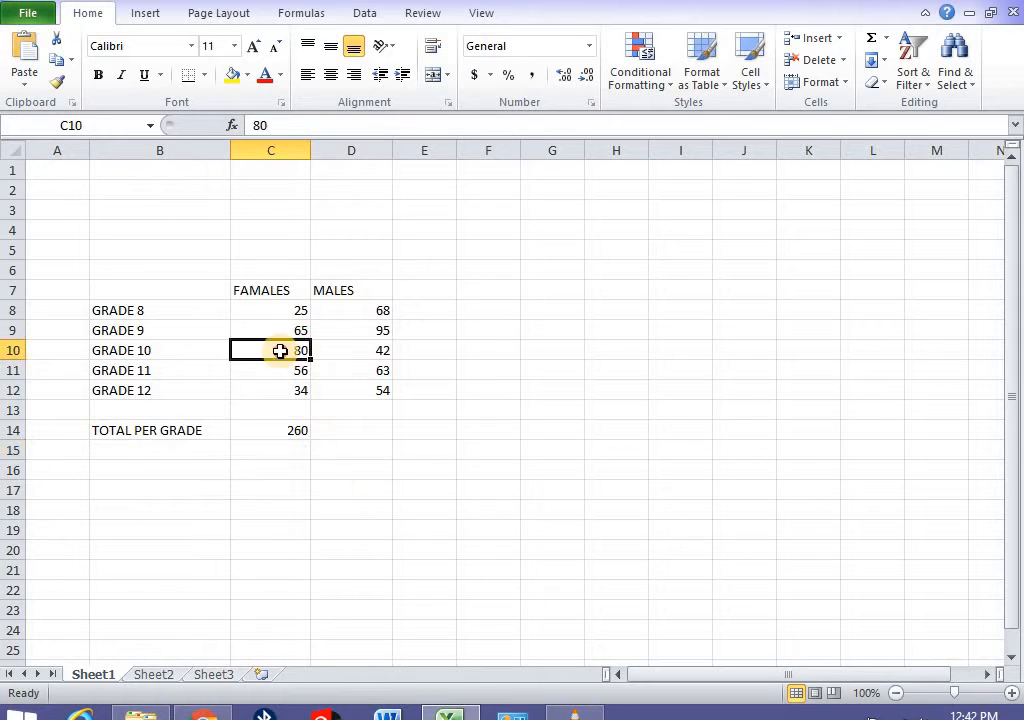
{"action": "type", "text": "7"}
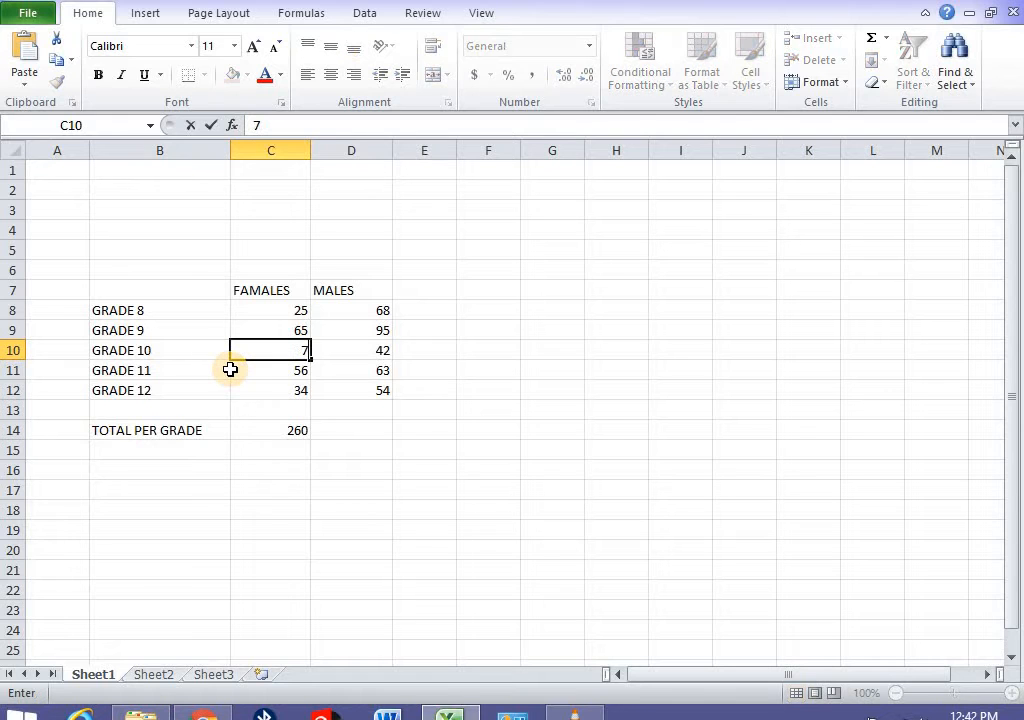
{"action": "type", "text": "0"}
{"action": "key", "text": "Return"}
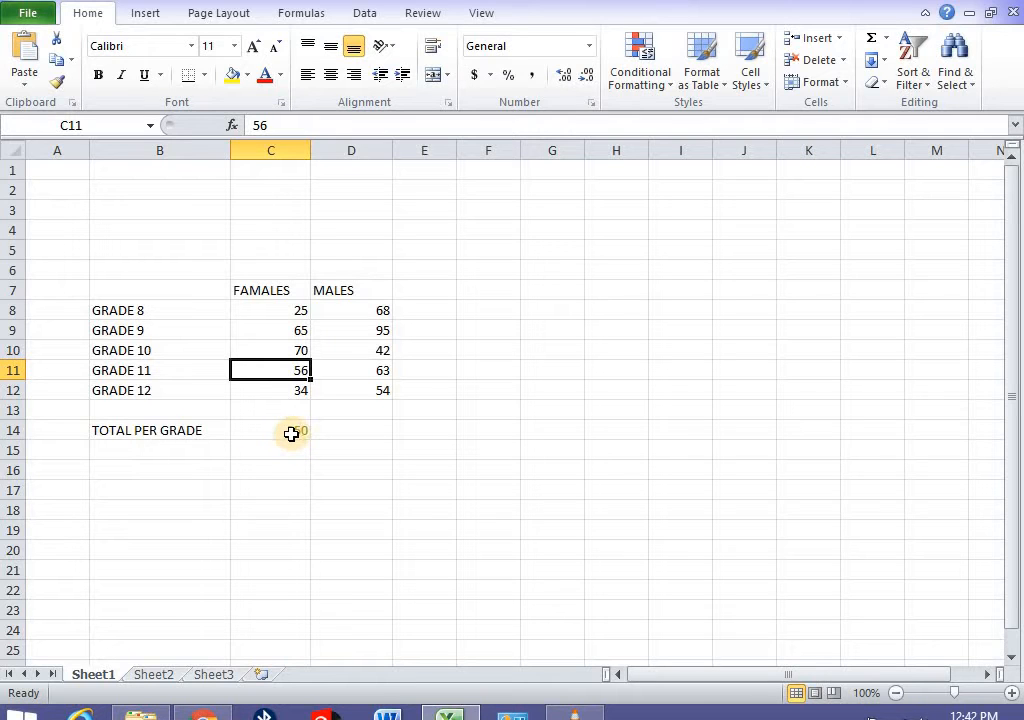
{"action": "left_click", "coordinate": [343, 429]}
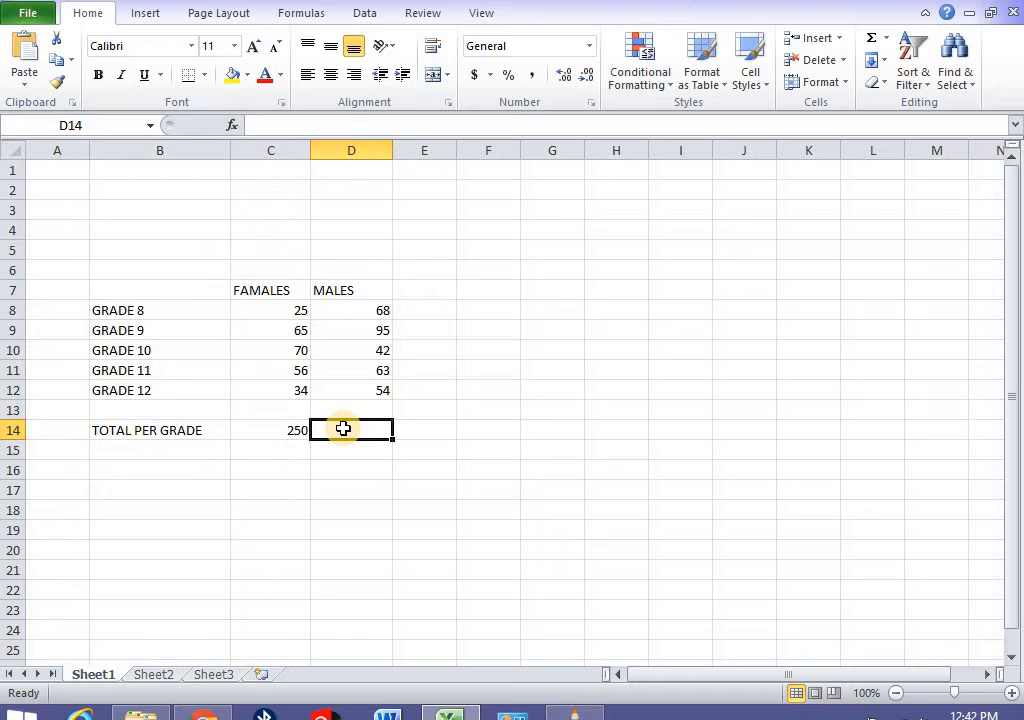
- Enter the formula =D8+D9+D10+D11+D12 in D14 to total the male counts
{"action": "type", "text": "="}
{"action": "left_click", "coordinate": [372, 307]}
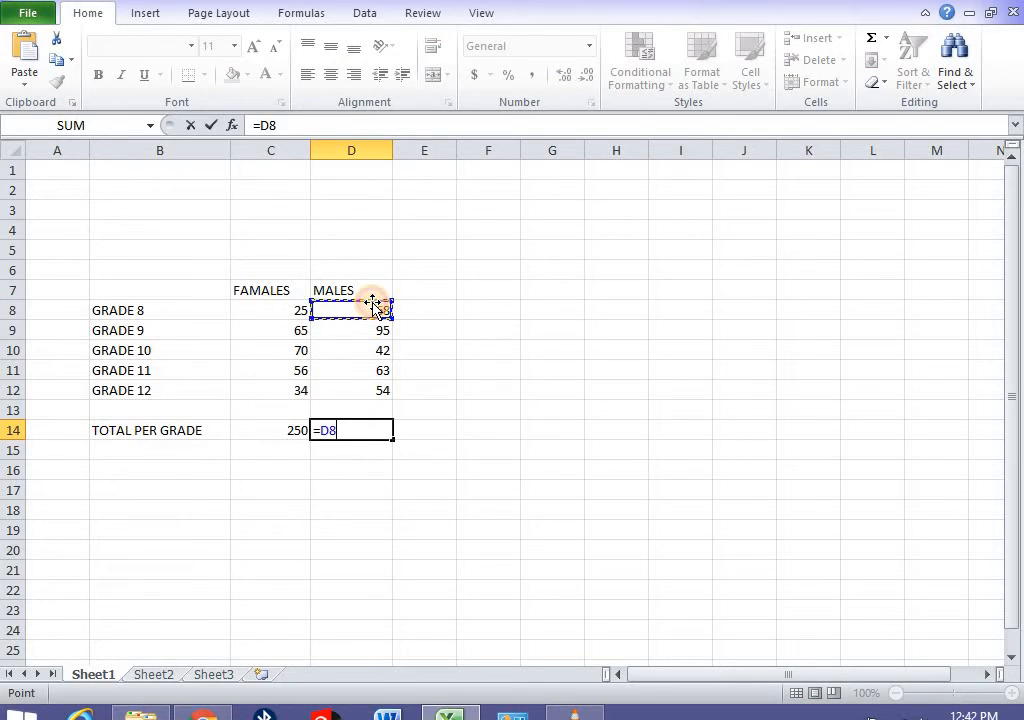
{"action": "type", "text": "+"}
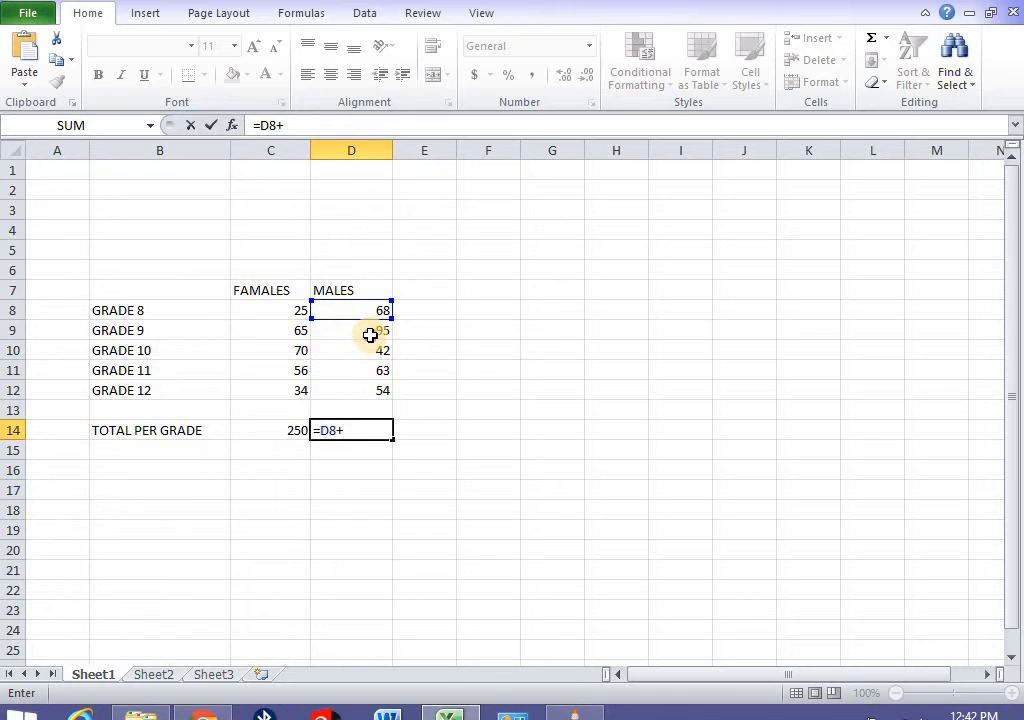
{"action": "left_click", "coordinate": [370, 335]}
{"action": "type", "text": "+D9+"}
{"action": "left_click", "coordinate": [371, 371]}
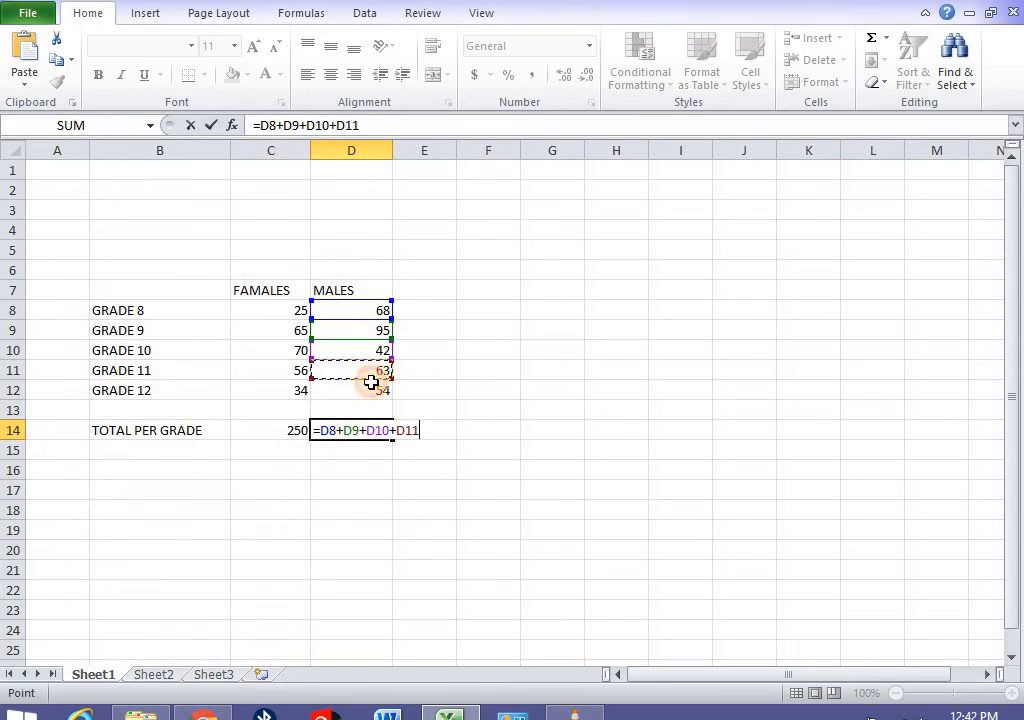
{"action": "type", "text": "+"}
{"action": "left_click", "coordinate": [371, 392]}
{"action": "key", "text": "Return"}
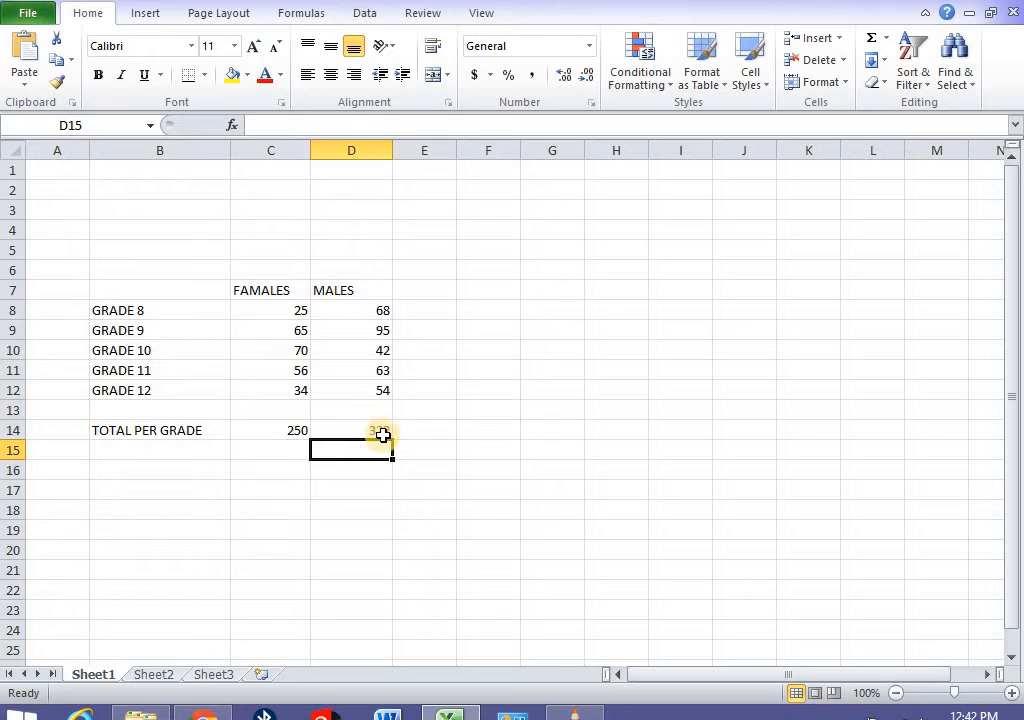
- Change the Grade 8 males value to 40 and confirm D14 now totals 294
{"action": "left_click", "coordinate": [381, 308]}
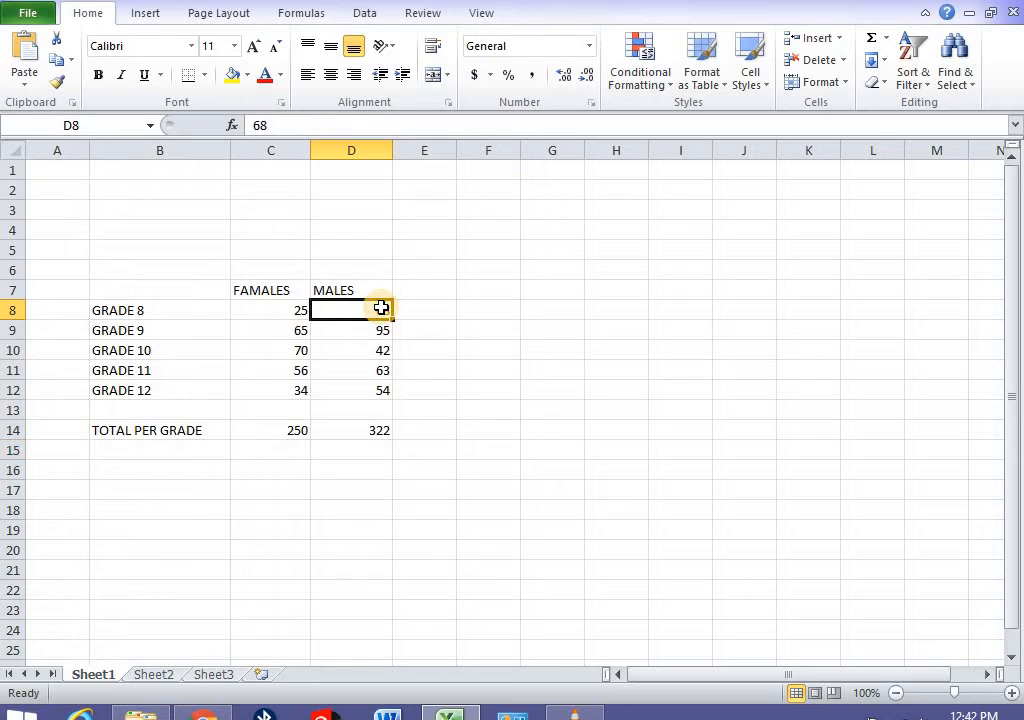
{"action": "type", "text": "40"}
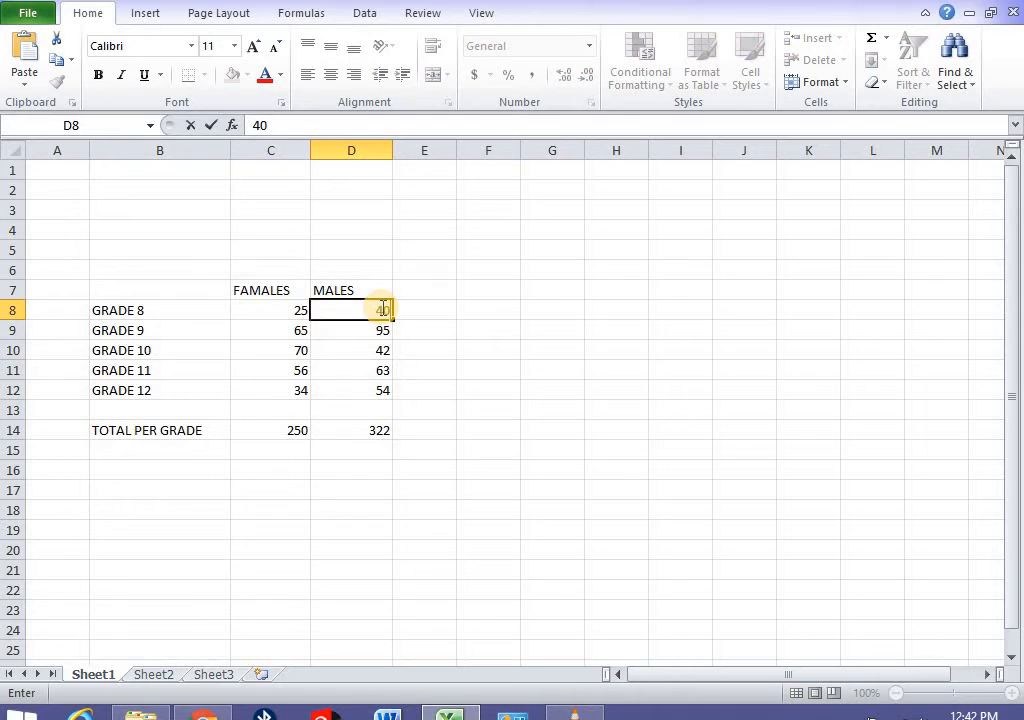
{"action": "key", "text": "Return"}
{"action": "left_click", "coordinate": [377, 432]}
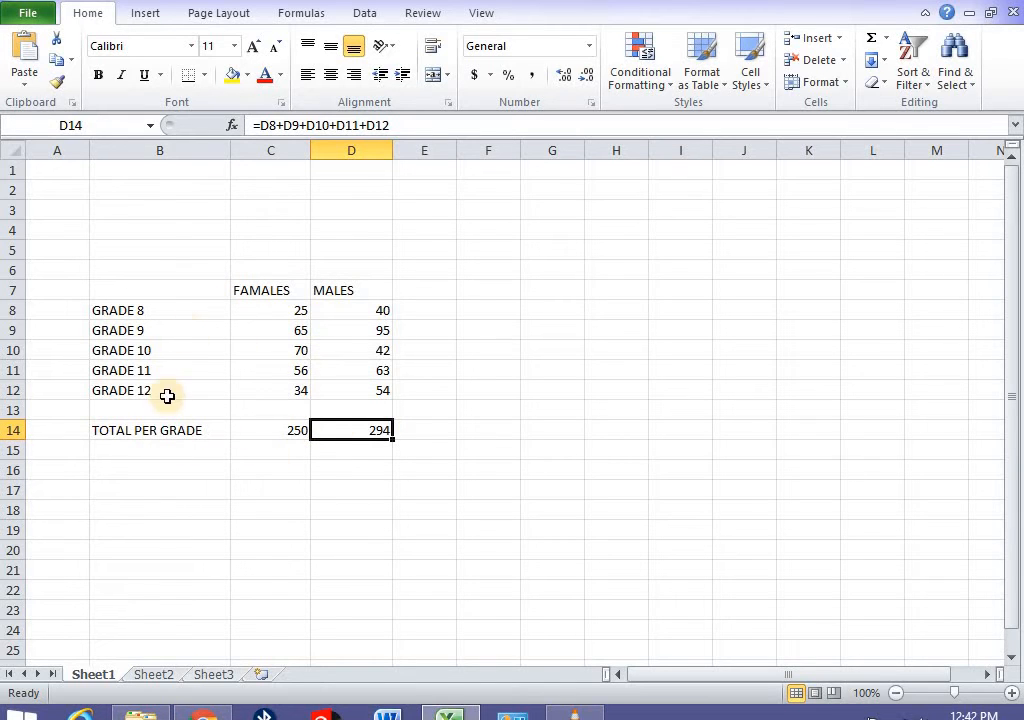
{"action": "left_click", "coordinate": [244, 486]}
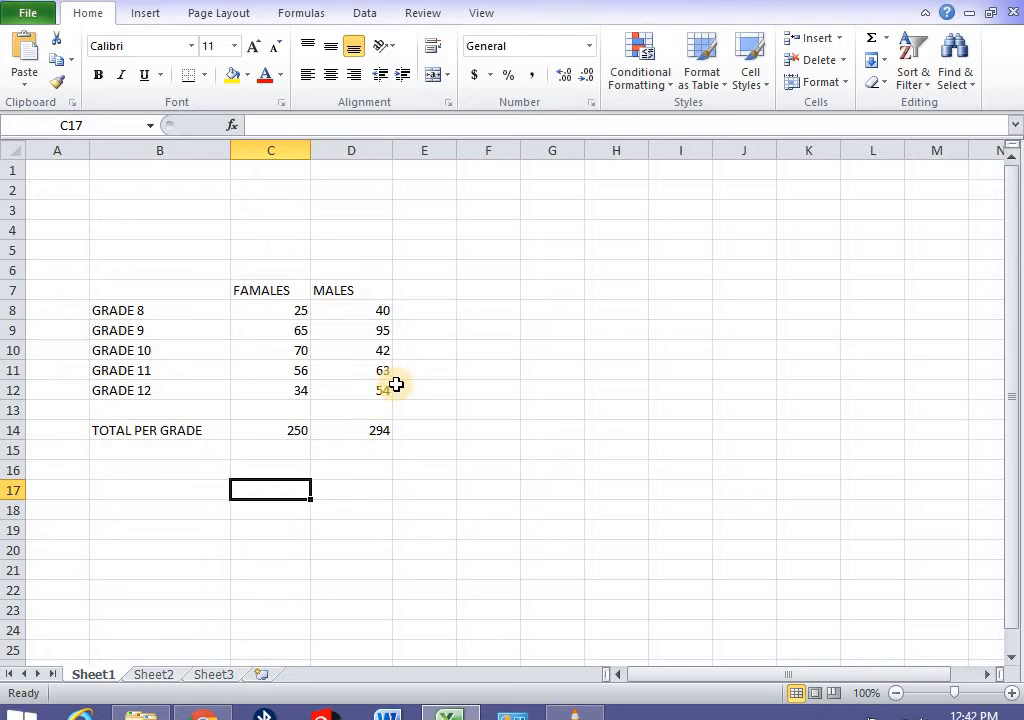
{"action": "left_click_drag", "start_coordinate": [389, 396], "coordinate": [149, 291]}
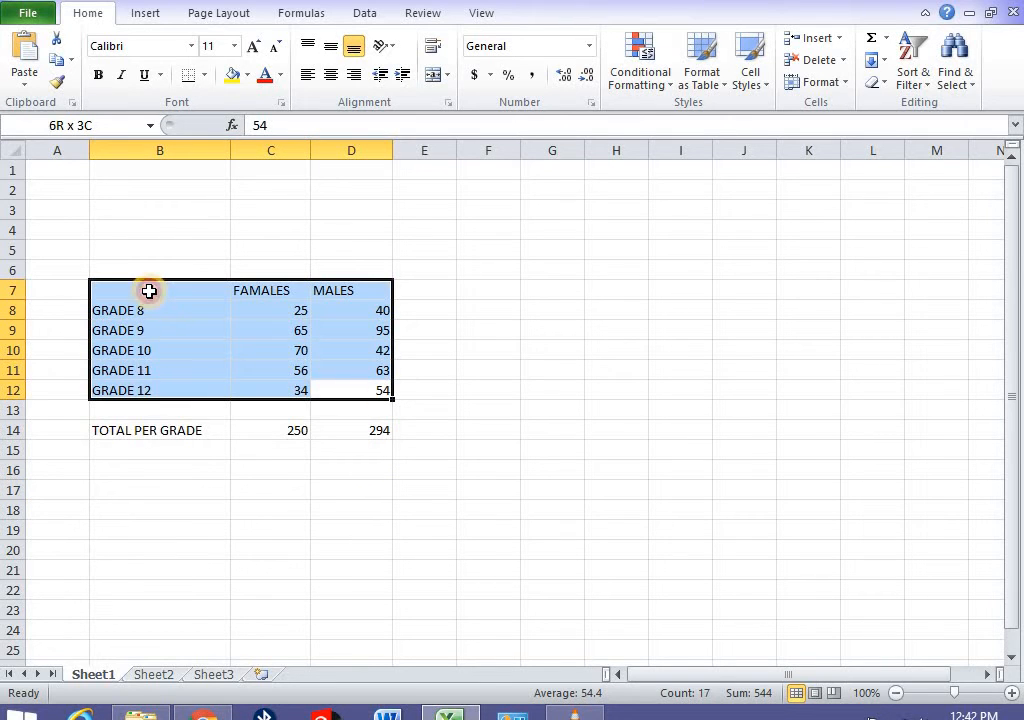
{"action": "left_click_drag", "start_coordinate": [420, 507], "coordinate": [51, 266]}
{"action": "left_click", "coordinate": [488, 650]}
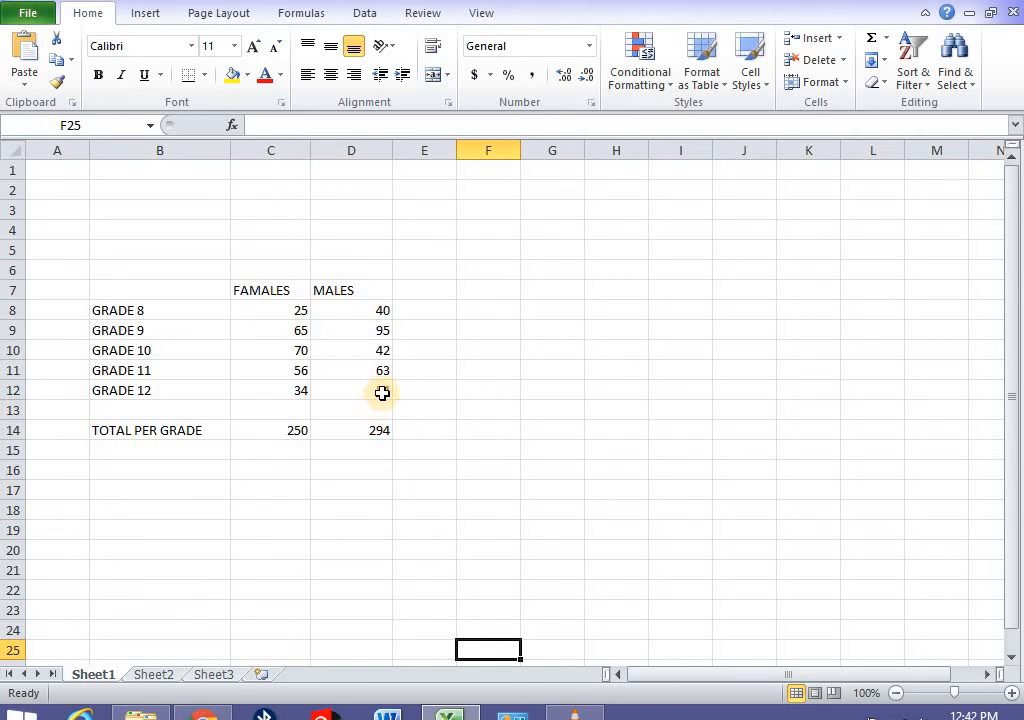
{"action": "left_click_drag", "start_coordinate": [384, 393], "coordinate": [144, 292]}
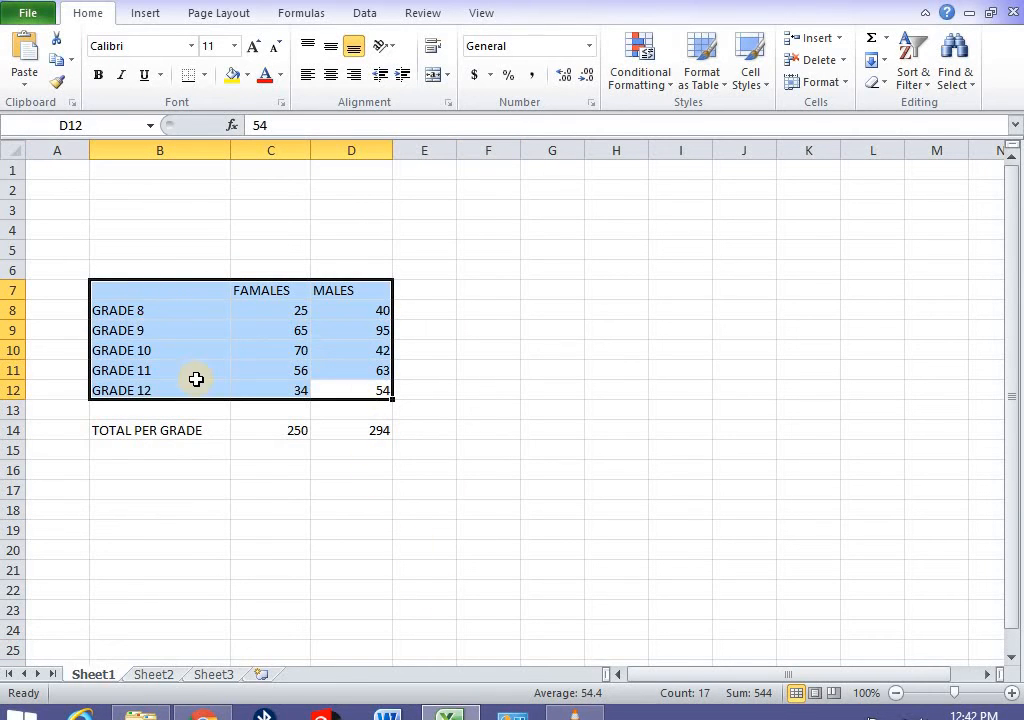
{"action": "left_click", "coordinate": [142, 14]}
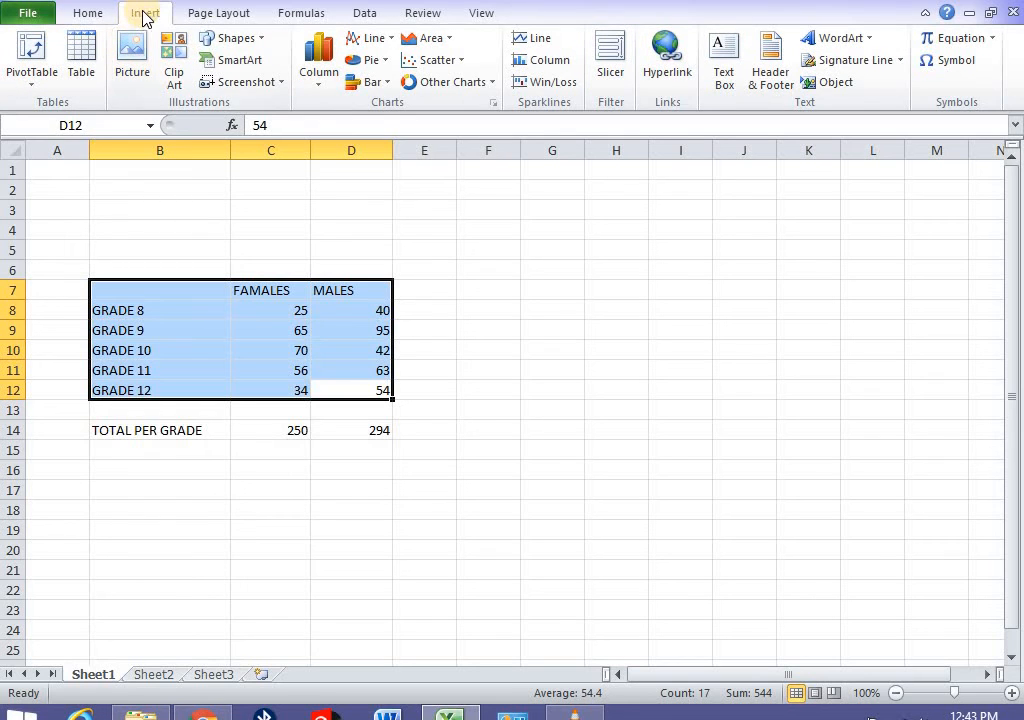
{"action": "left_click", "coordinate": [318, 90]}
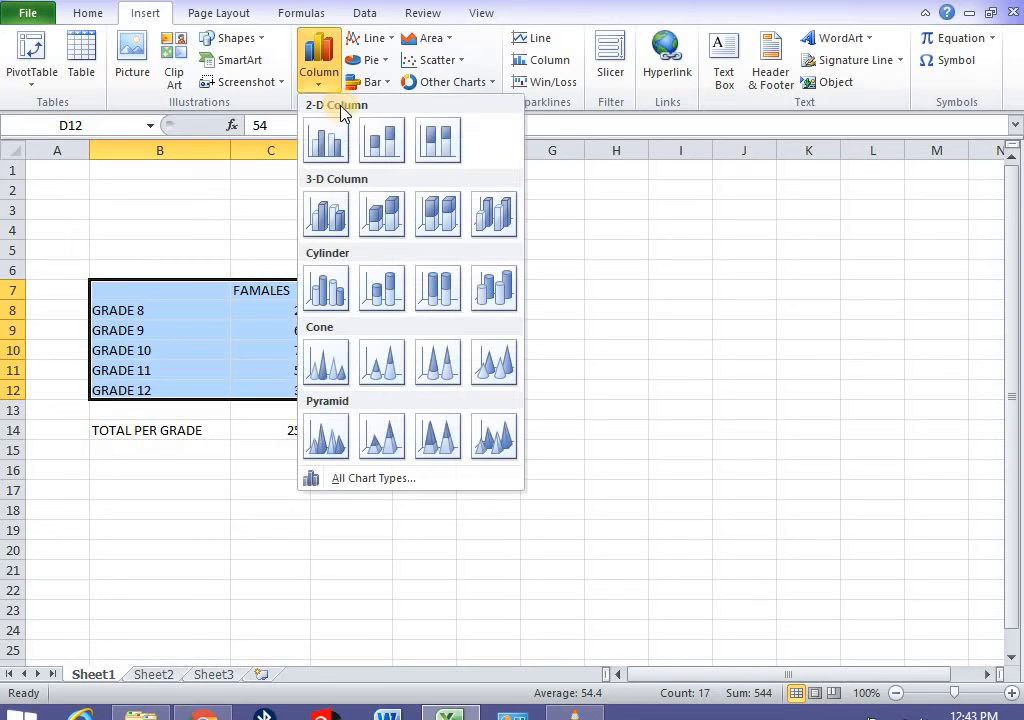
{"action": "left_click", "coordinate": [327, 143]}
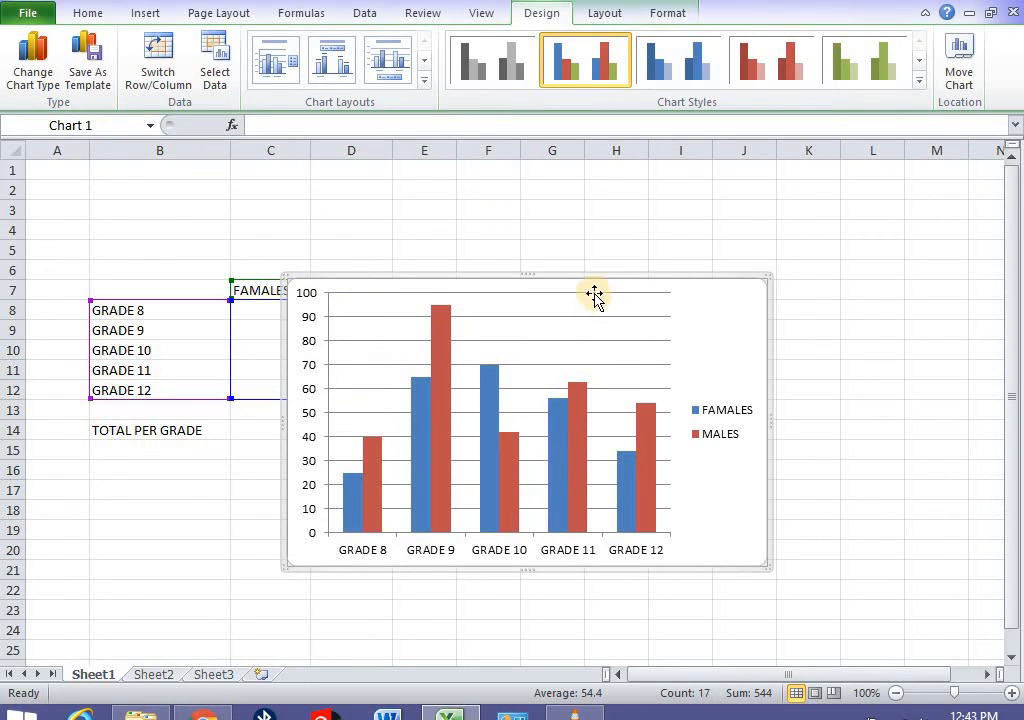
{"action": "left_click_drag", "start_coordinate": [593, 284], "coordinate": [753, 239]}
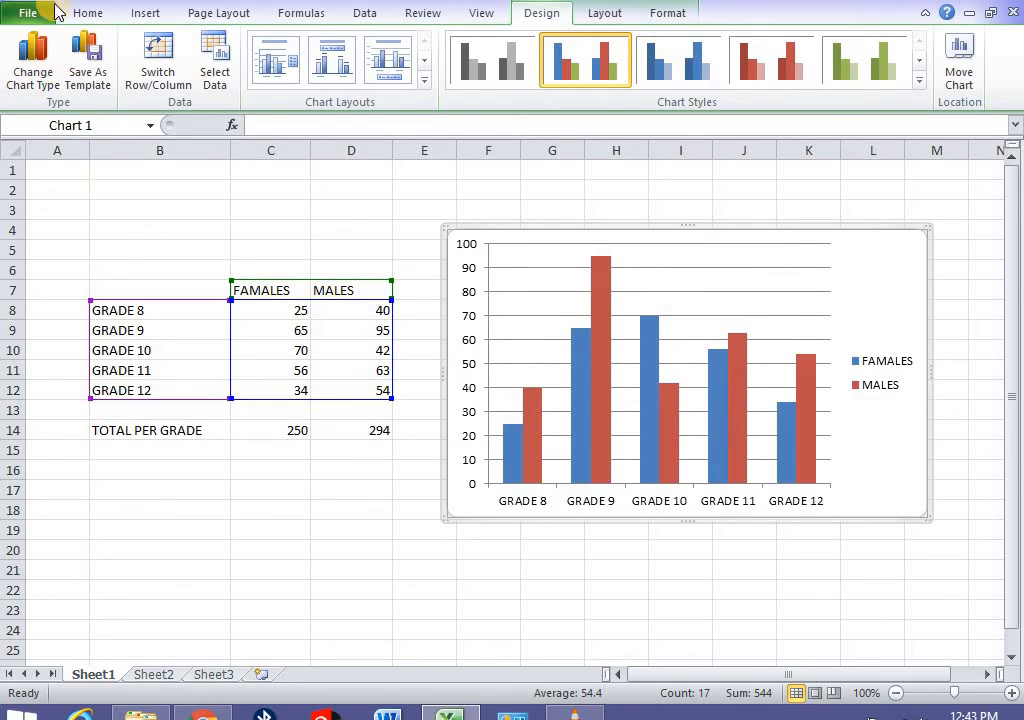
{"action": "key", "text": "Right"}
{"action": "key", "text": "ctrl+z"}
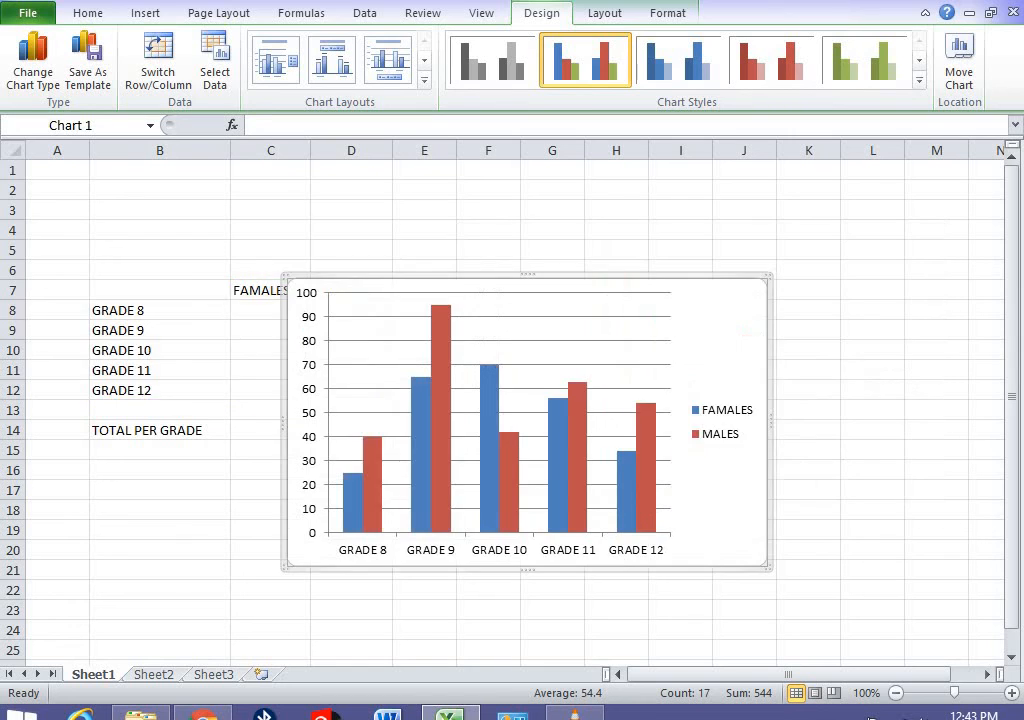
{"action": "key", "text": "ctrl+z"}
{"action": "left_click", "coordinate": [212, 490]}
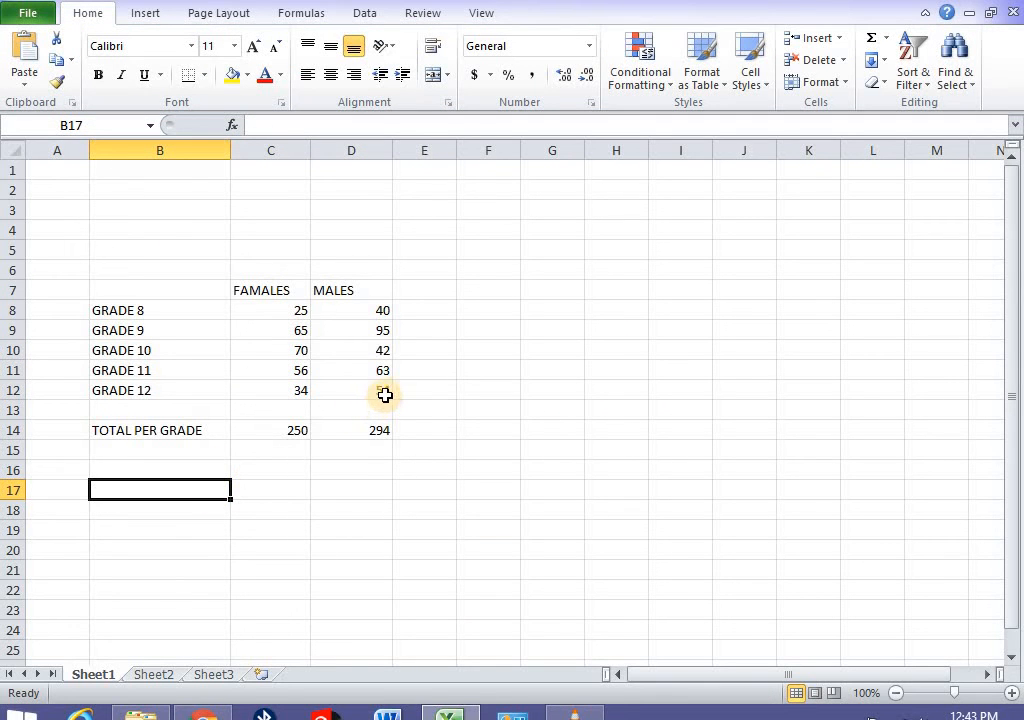
- Insert a clustered column chart from the range B7:D12
{"action": "left_click_drag", "start_coordinate": [385, 395], "coordinate": [174, 296]}
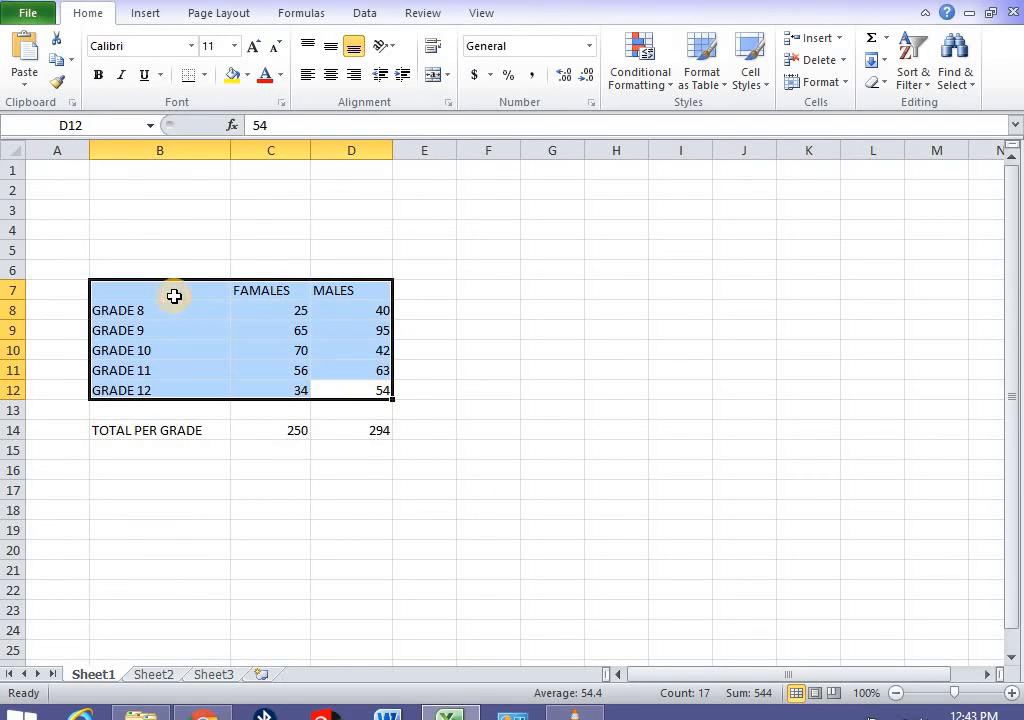
{"action": "left_click", "coordinate": [146, 16]}
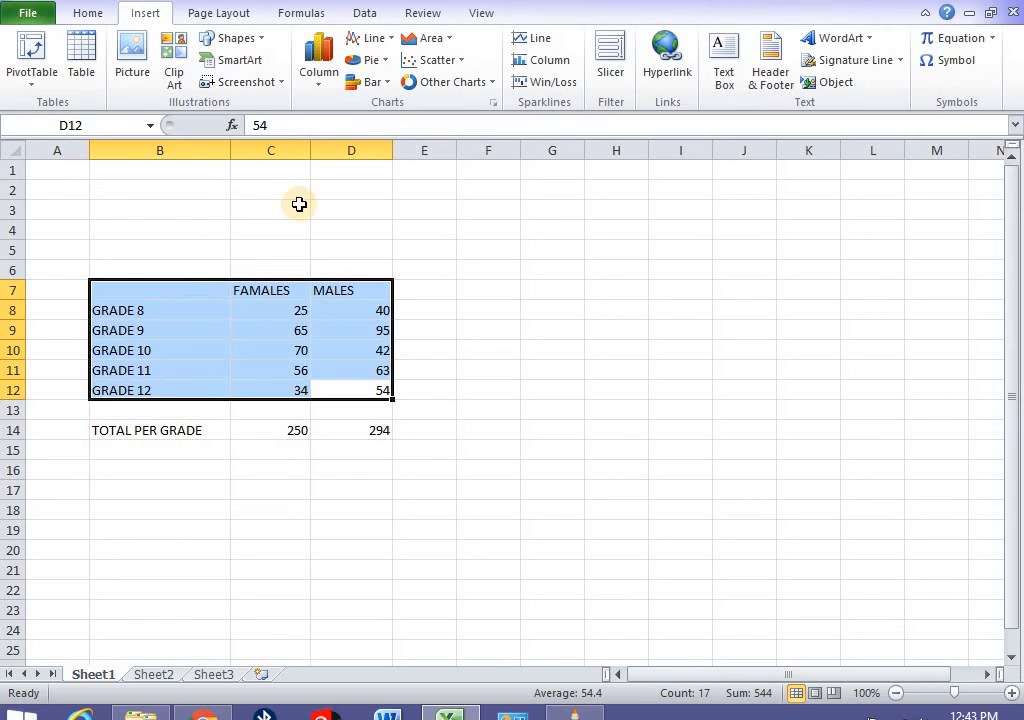
{"action": "left_click", "coordinate": [320, 88]}
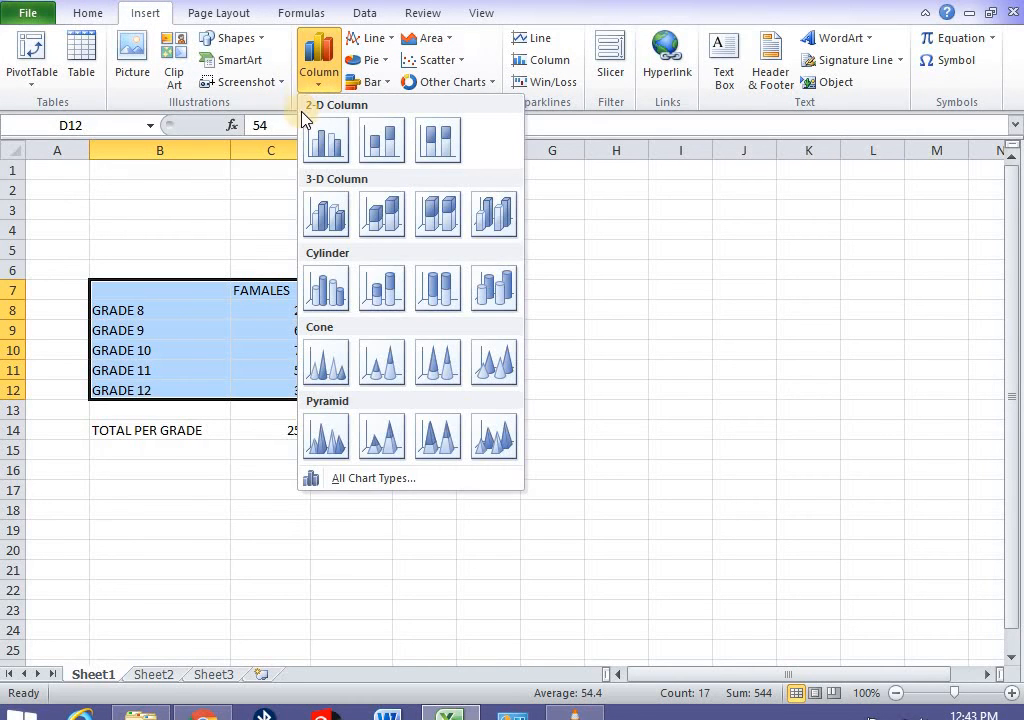
{"action": "left_click", "coordinate": [331, 142]}
- Shrink the chart and place it below the table over the totals row
{"action": "left_click_drag", "start_coordinate": [578, 283], "coordinate": [699, 242]}
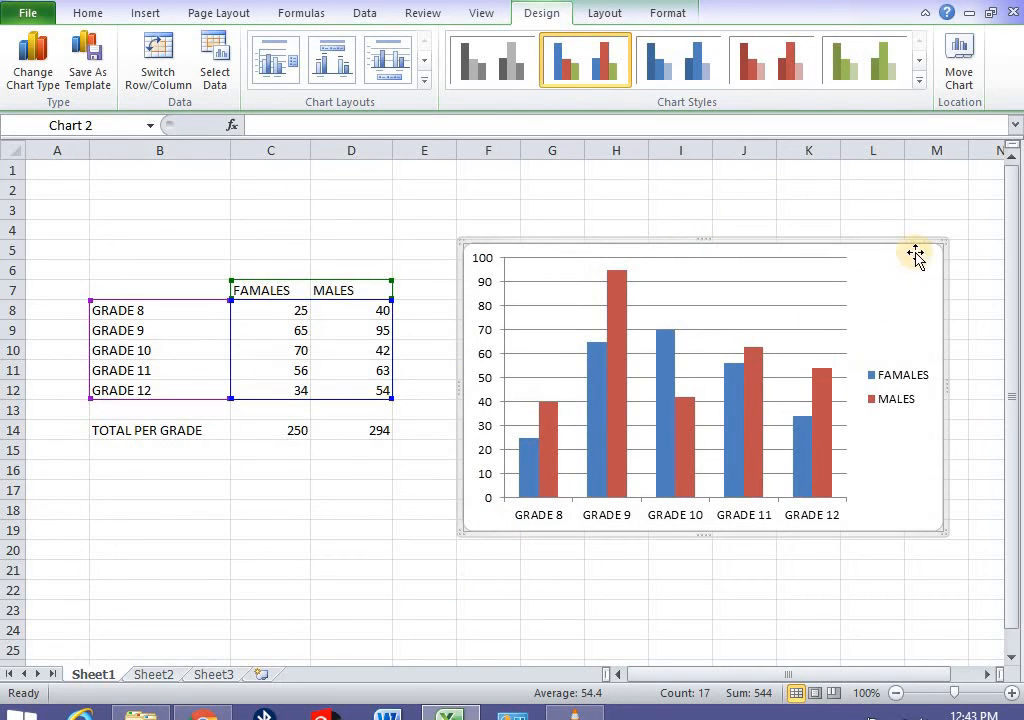
{"action": "left_click_drag", "start_coordinate": [942, 243], "coordinate": [828, 301]}
{"action": "left_click_drag", "start_coordinate": [764, 304], "coordinate": [361, 432]}
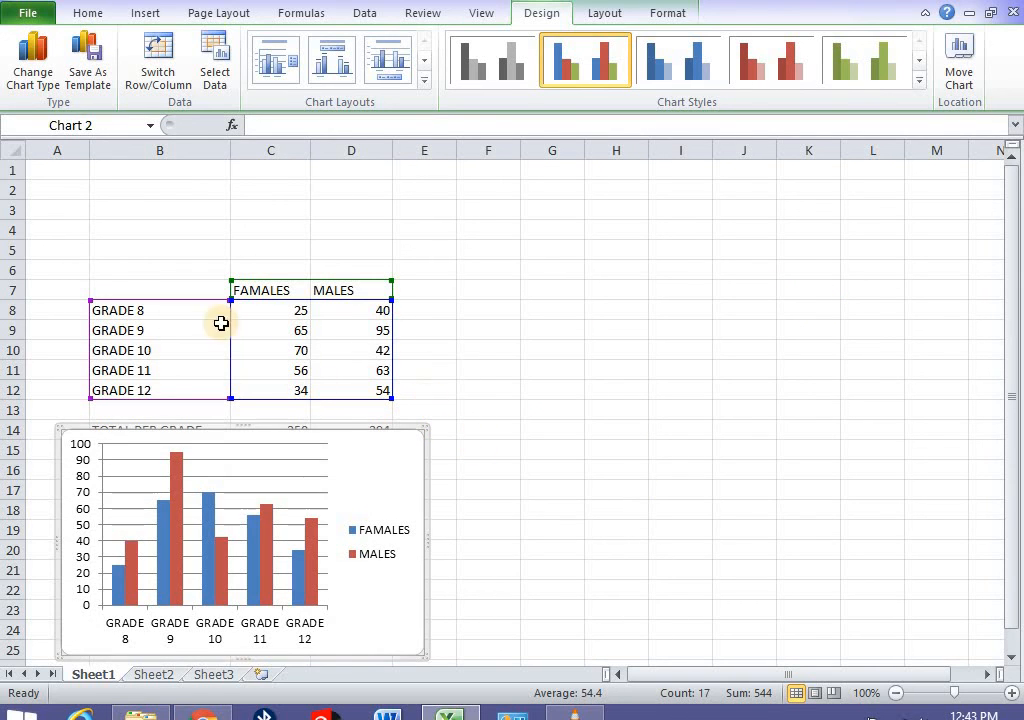
- Switch the chart to the basic Line type and drag it beside the data table
{"action": "left_click", "coordinate": [145, 12]}
{"action": "left_click", "coordinate": [391, 38]}
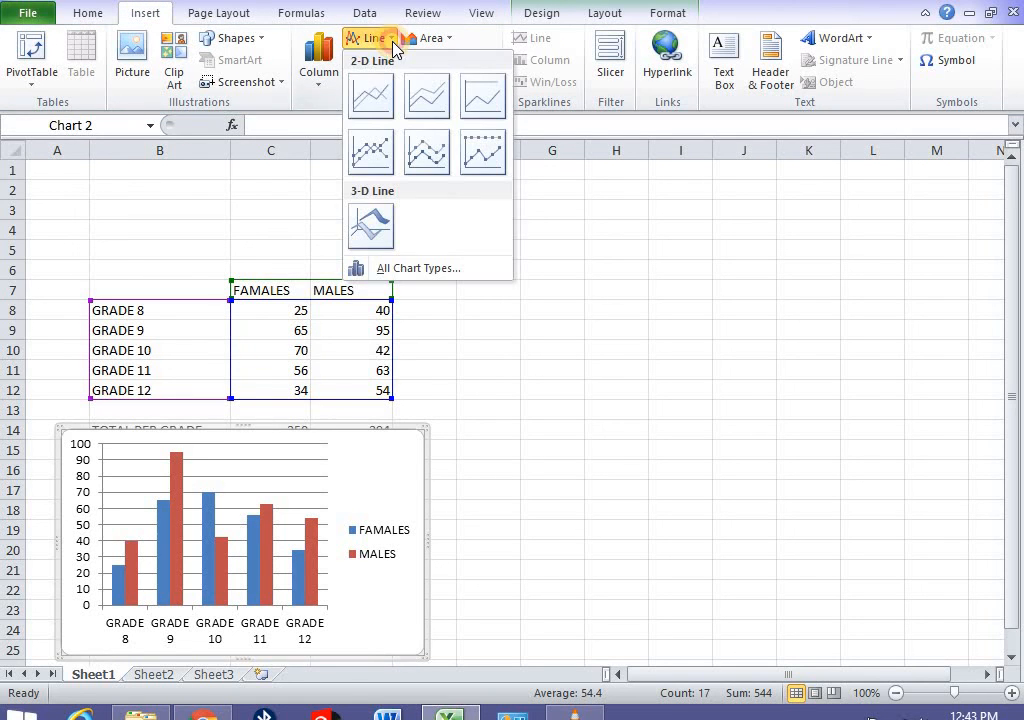
{"action": "left_click", "coordinate": [370, 100]}
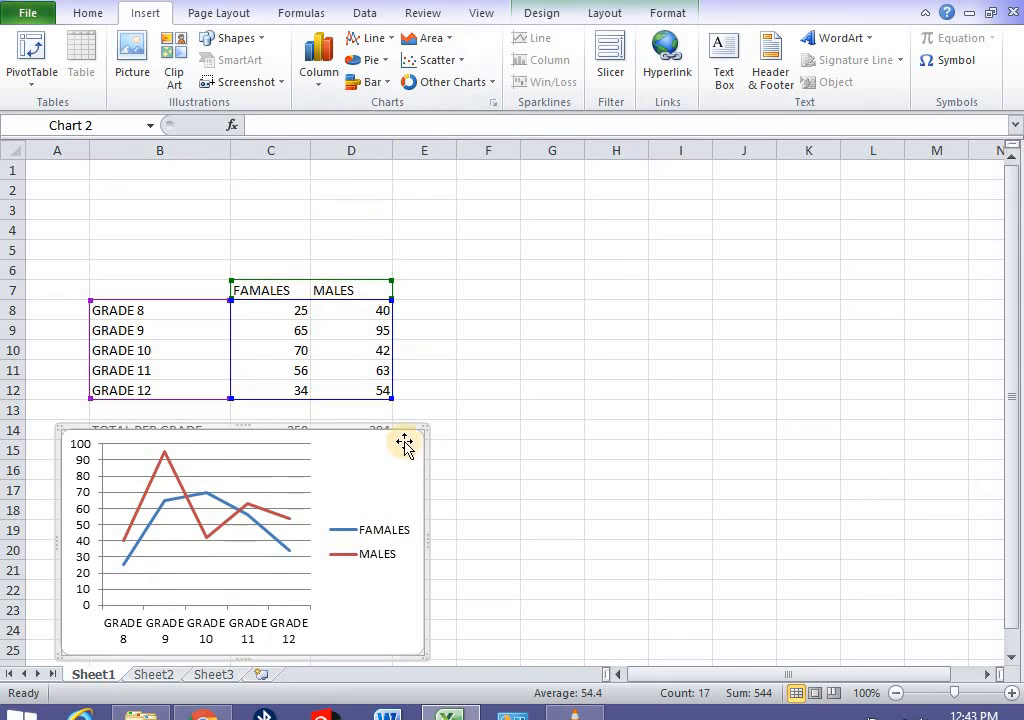
{"action": "left_click_drag", "start_coordinate": [425, 453], "coordinate": [842, 271]}
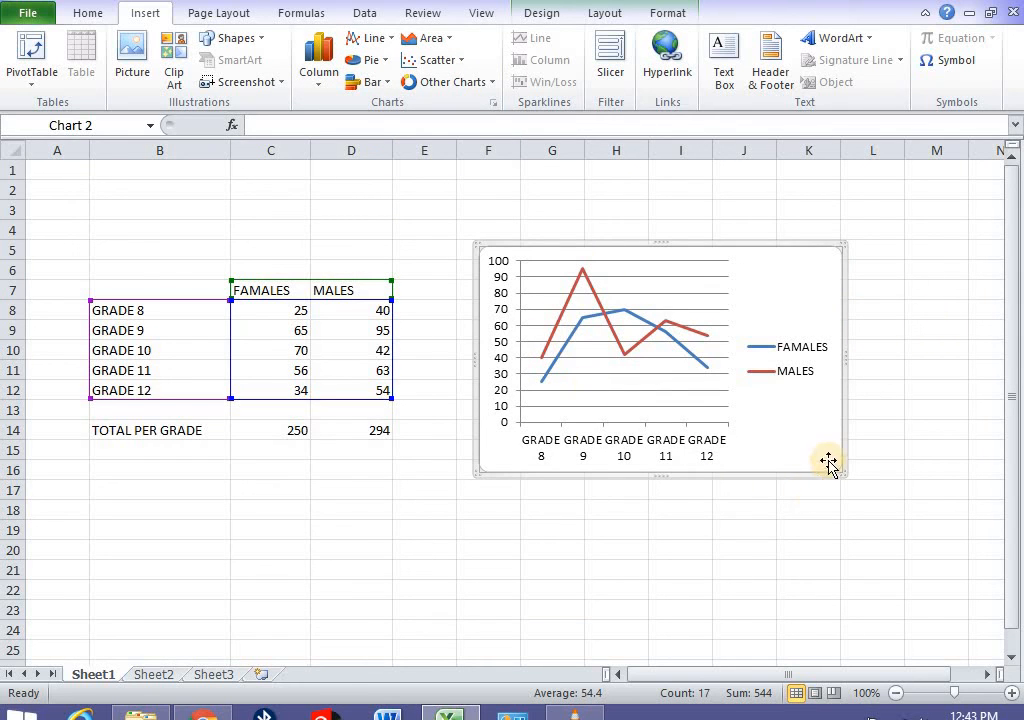
{"action": "left_click_drag", "start_coordinate": [736, 475], "coordinate": [646, 512]}
{"action": "left_click_drag", "start_coordinate": [726, 278], "coordinate": [803, 279]}
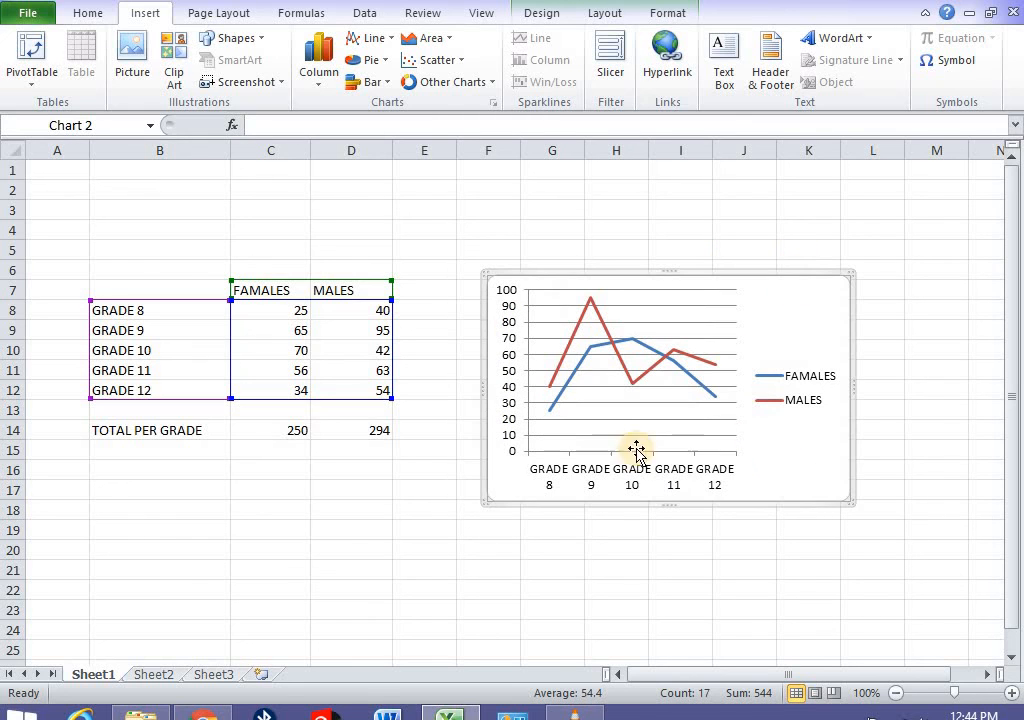